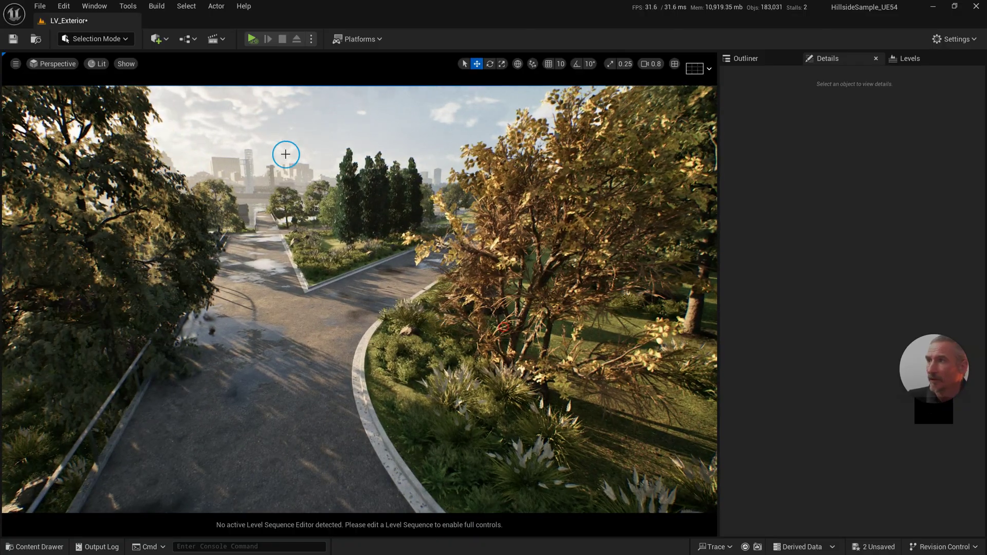
Place a Camera Rig Rail actor on the paved path and bring it into close view
click(157, 39)
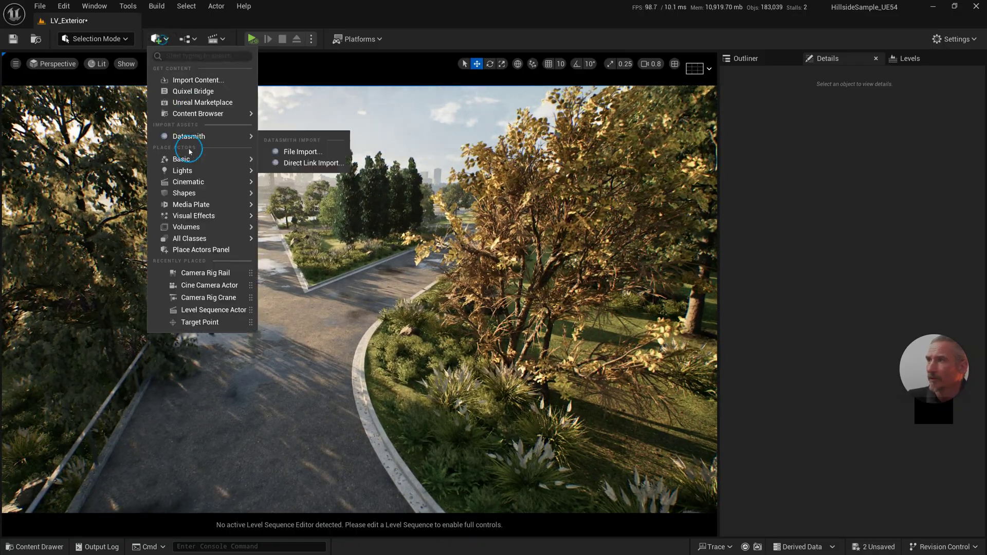
drag(309, 223, 274, 349)
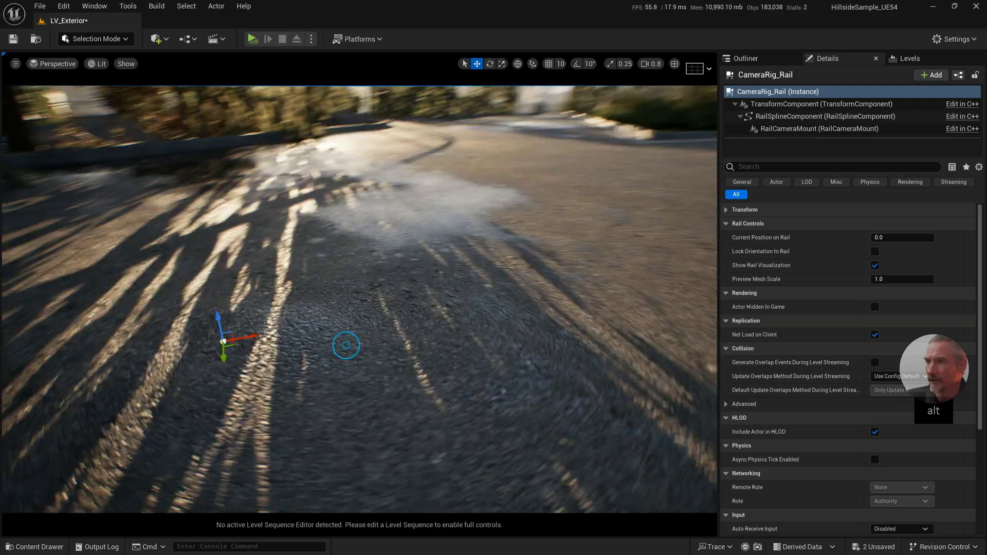
alt+drag(346, 345, 170, 350)
alt+right_drag(170, 350, 485, 324)
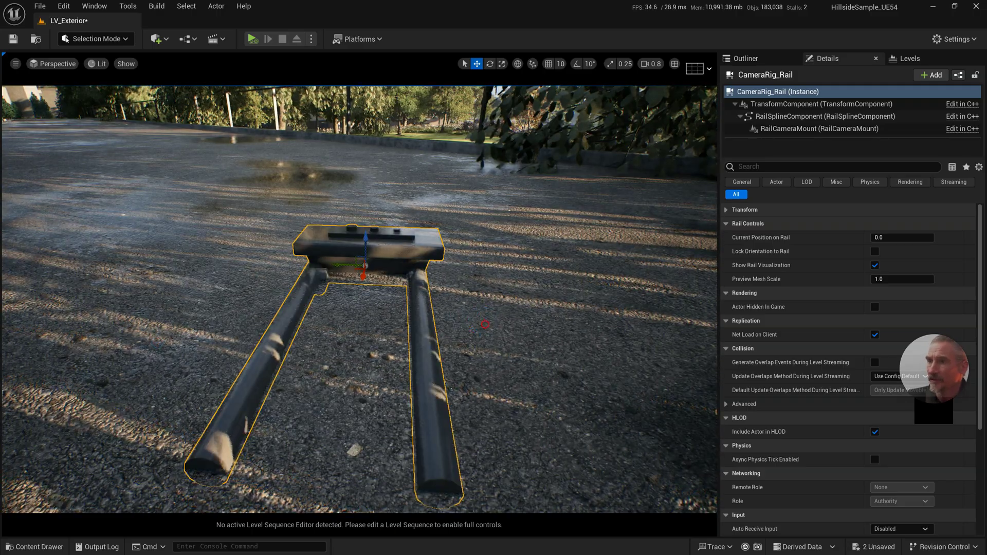
scroll(485, 325, down, 6)
Rotate the camera rail so that it runs along the direction of the path
key(e)
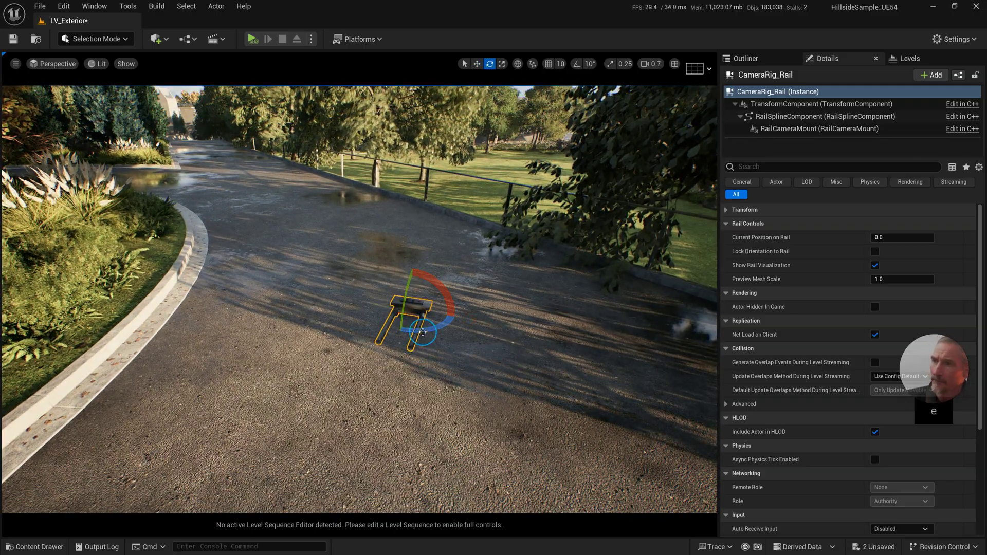
drag(298, 329, 146, 311)
right_drag(616, 386, 677, 433)
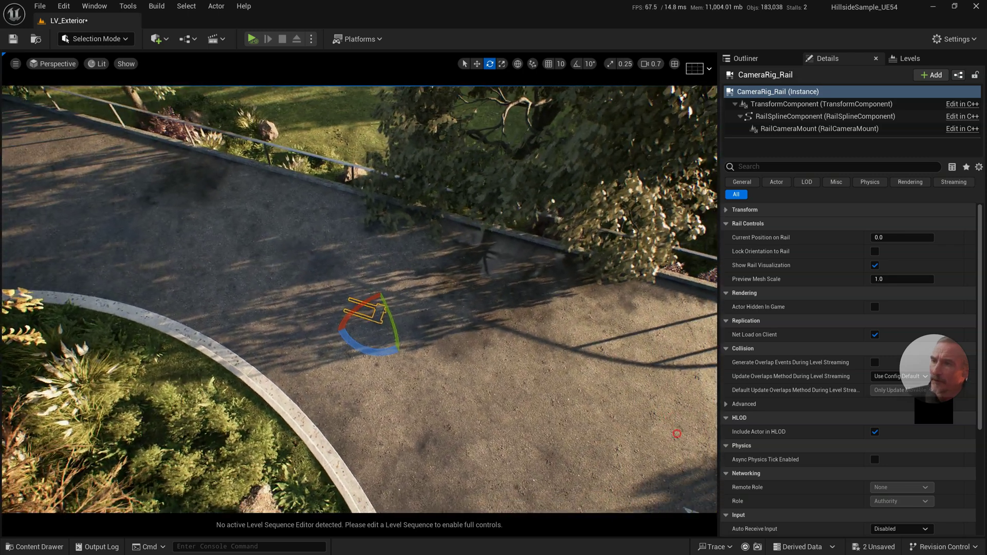
alt+drag(676, 433, 628, 386)
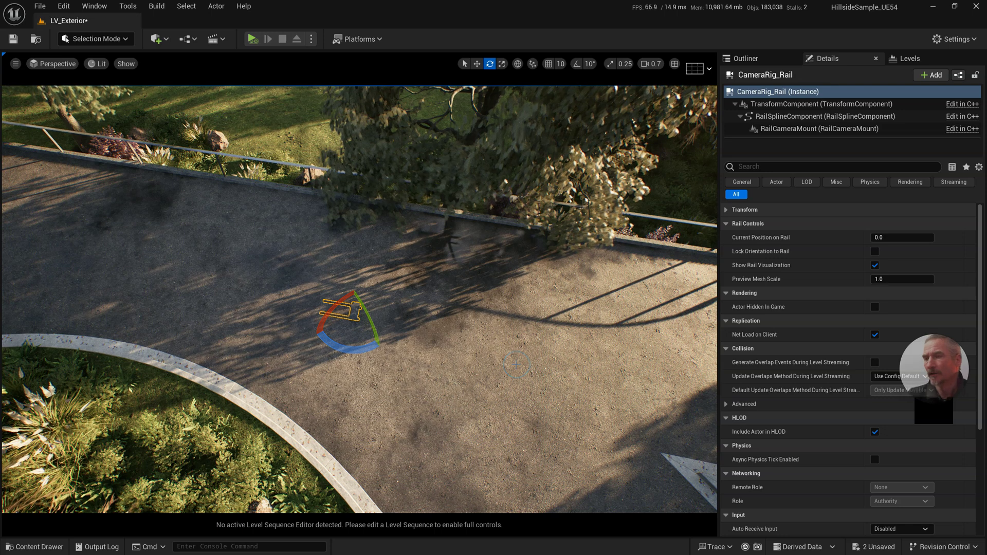
right_drag(517, 364, 444, 338)
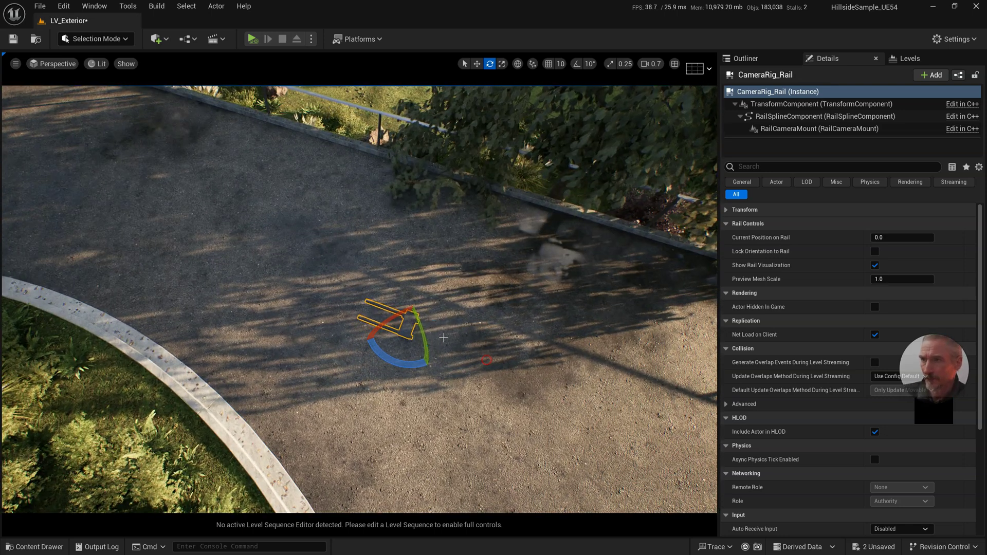
Lengthen the rail along the path by moving its end spline point to about X 325 and its start point to about X -447
click(375, 305)
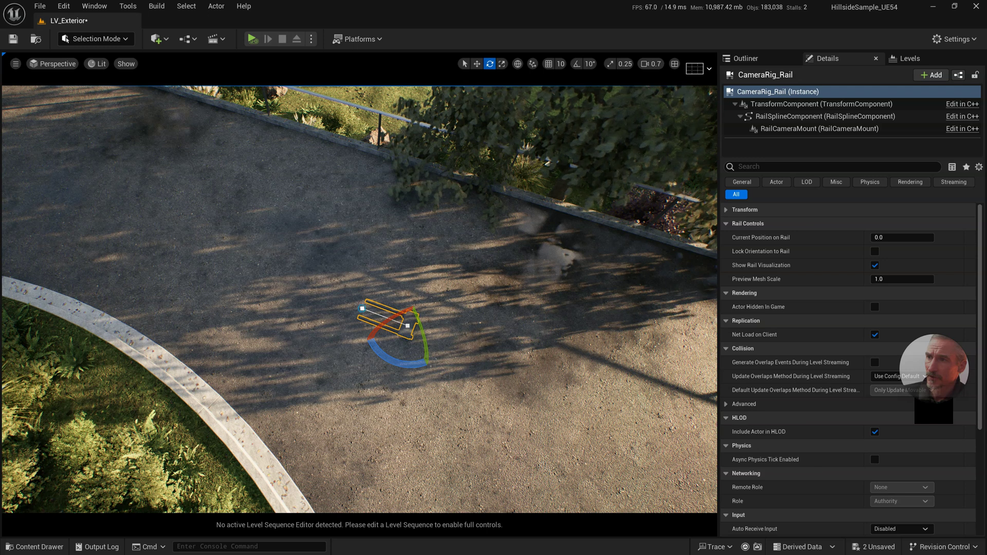
click(363, 309)
key(w)
drag(362, 321, 265, 277)
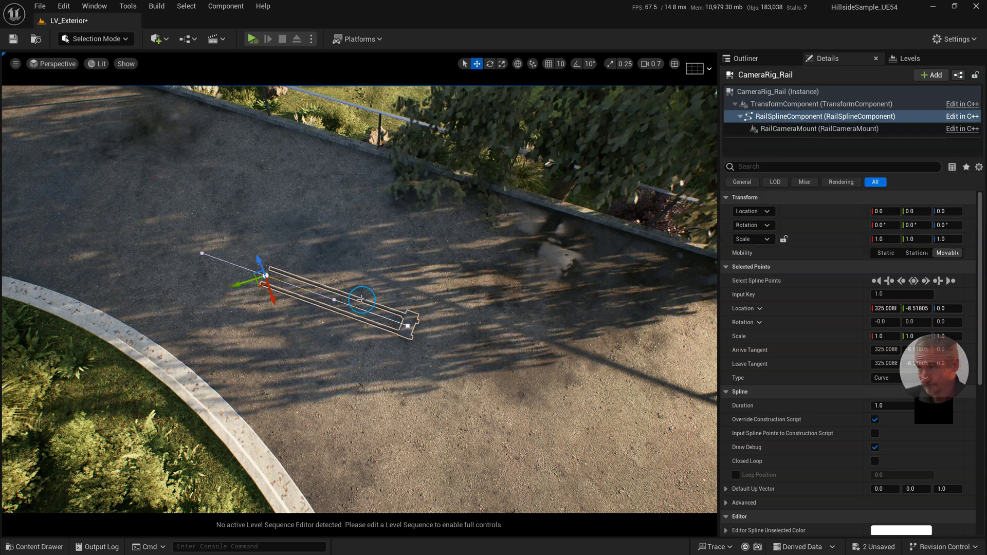
click(407, 325)
drag(405, 338, 644, 427)
Carry the rail around the bend by adding two spline points beyond its far end, and shift the second point to about X 609, Y 68
scroll(448, 328, down, 2)
key(s)
right_drag(445, 328, 402, 302)
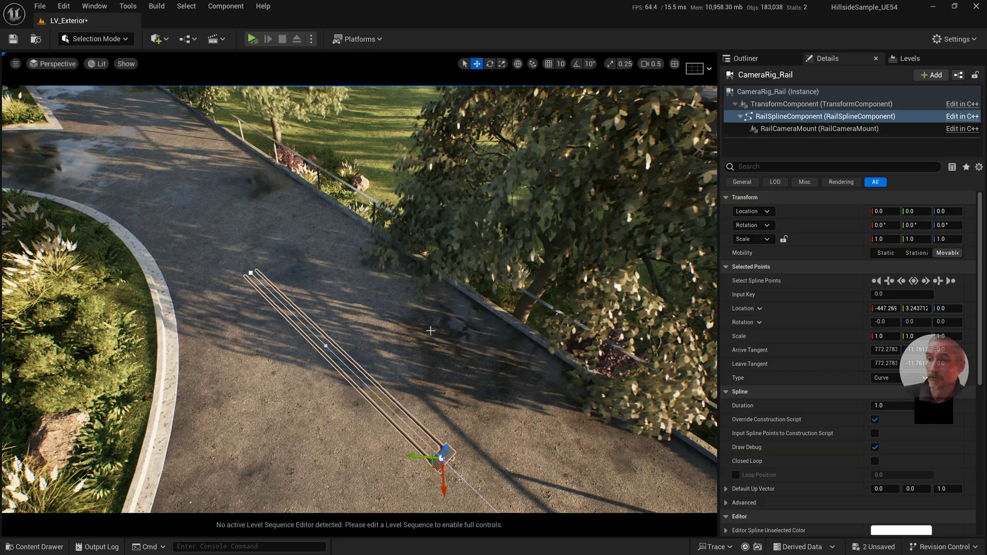
right_drag(430, 331, 463, 370)
scroll(446, 354, up, 2)
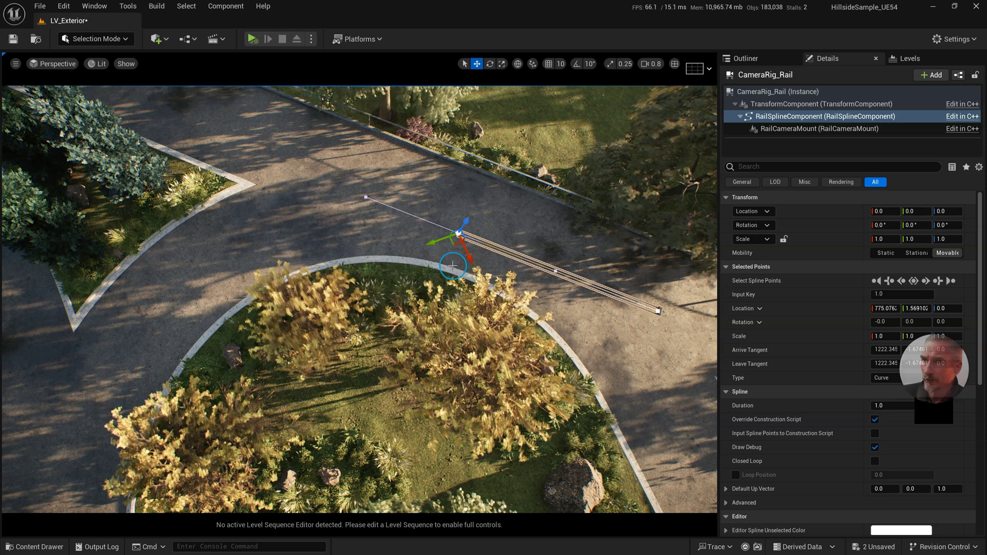
alt+drag(367, 232, 53, 461)
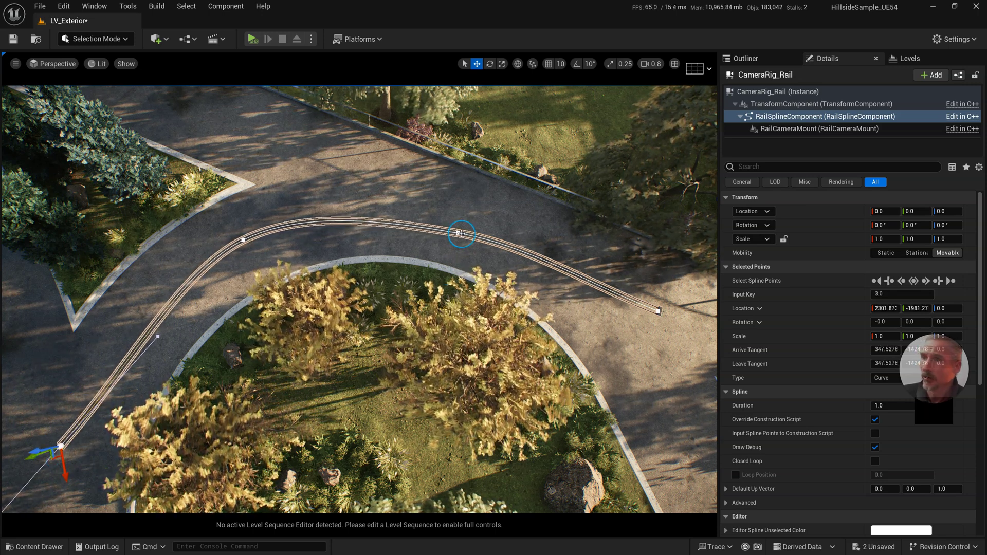
click(459, 233)
drag(455, 241, 489, 261)
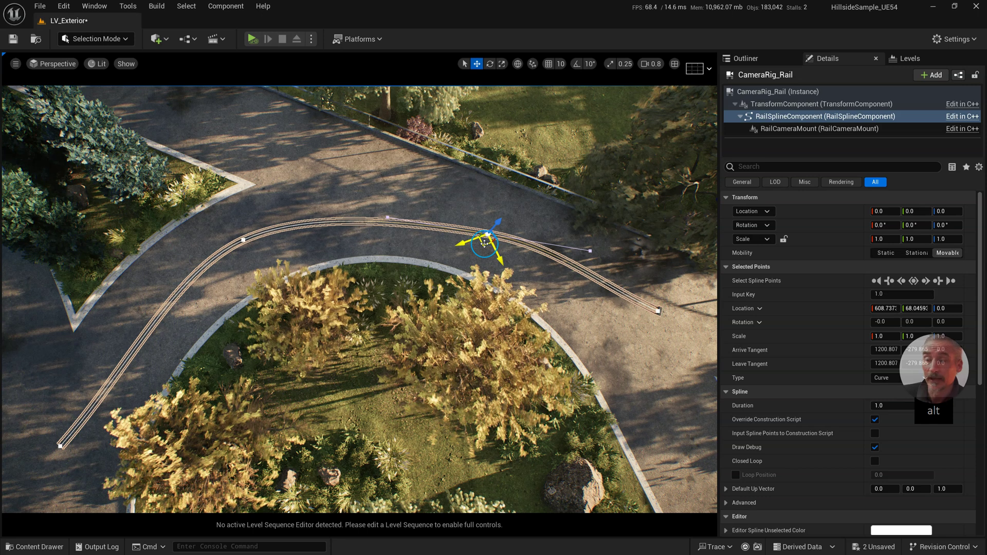
Try out adding an extra spline point in the middle of the bend, and delete it again
alt+drag(485, 245, 359, 231)
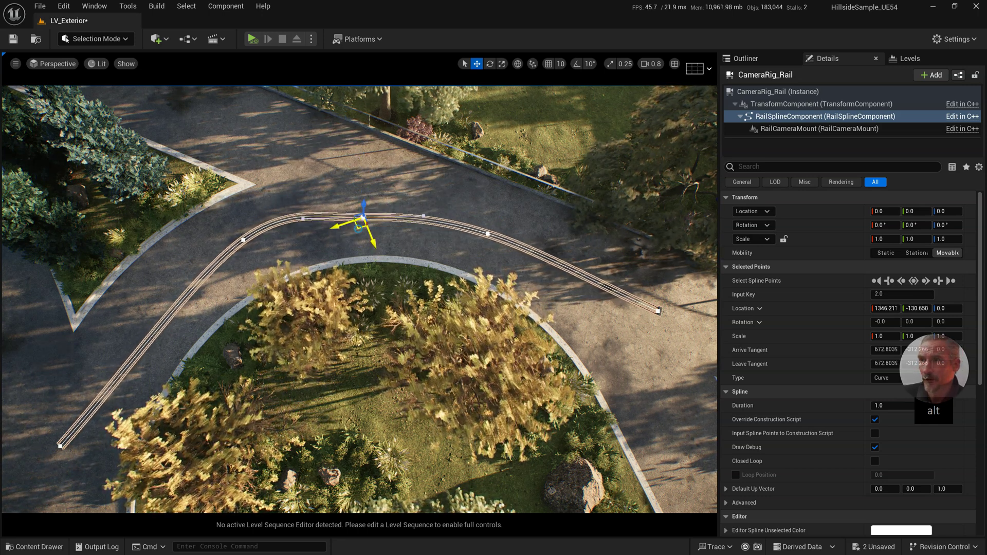
key(Delete)
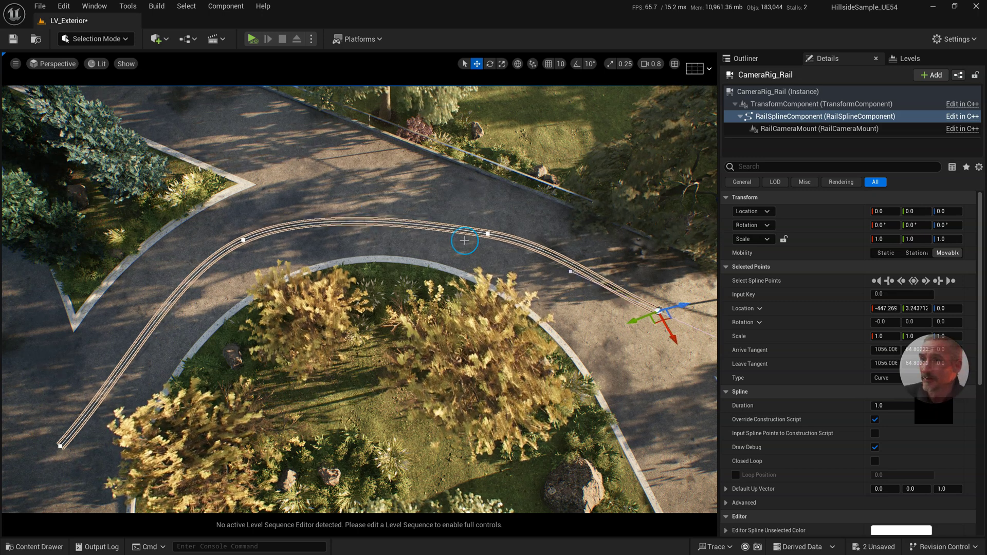
right_drag(352, 226, 330, 225)
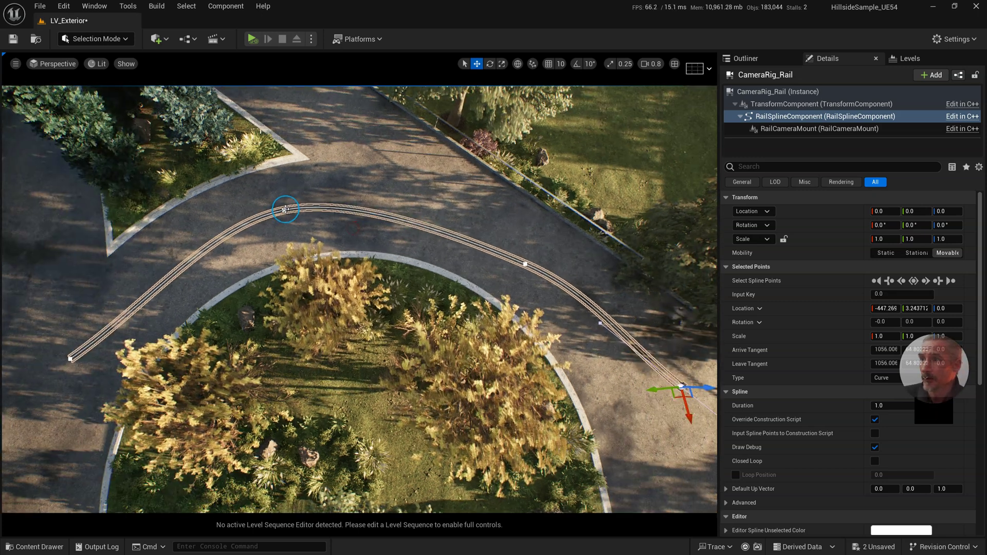
right_click(409, 223)
click(437, 244)
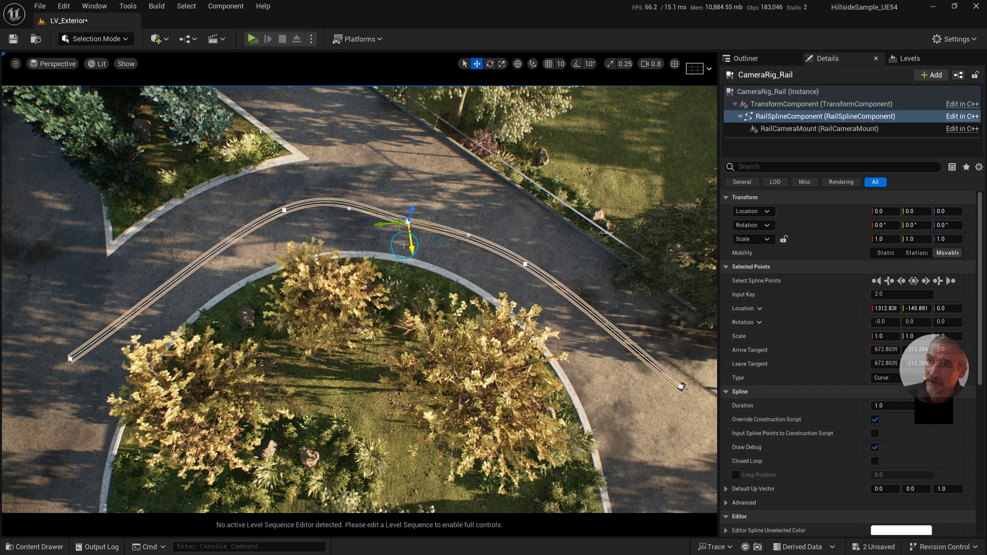
drag(403, 233, 396, 234)
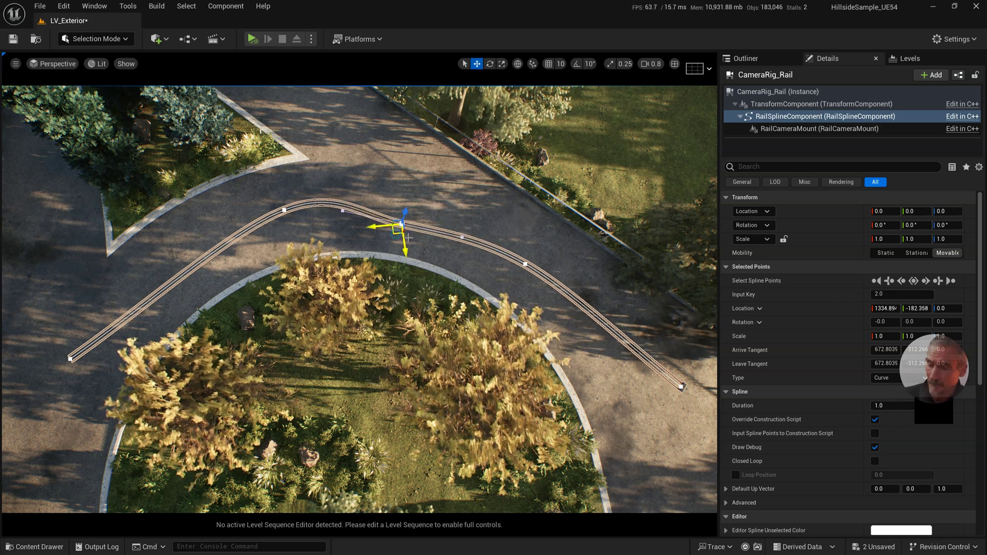
key(Delete)
Scale the third spline point's tangents by about 1.6 and rotate the second point about 11.7° to smooth the curve
click(284, 210)
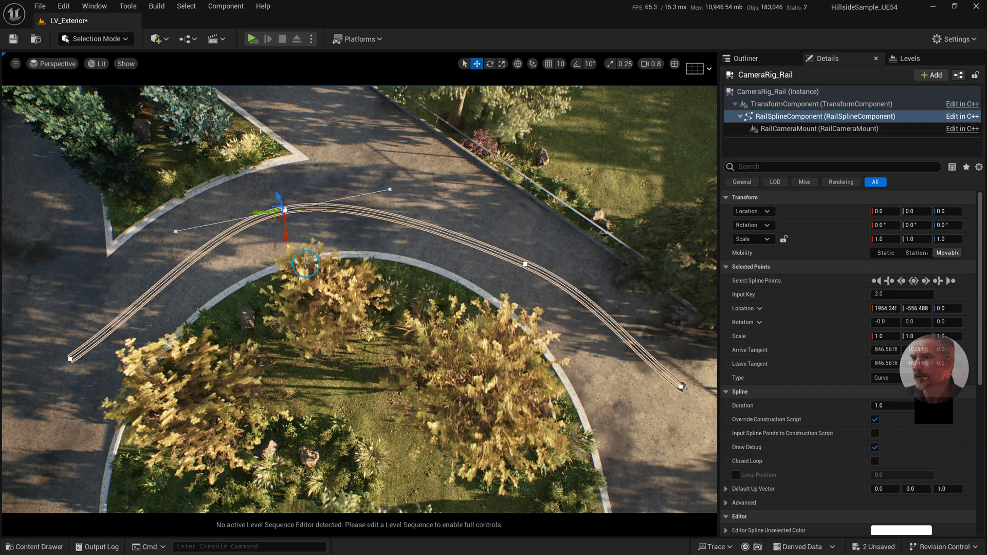
drag(283, 212, 216, 228)
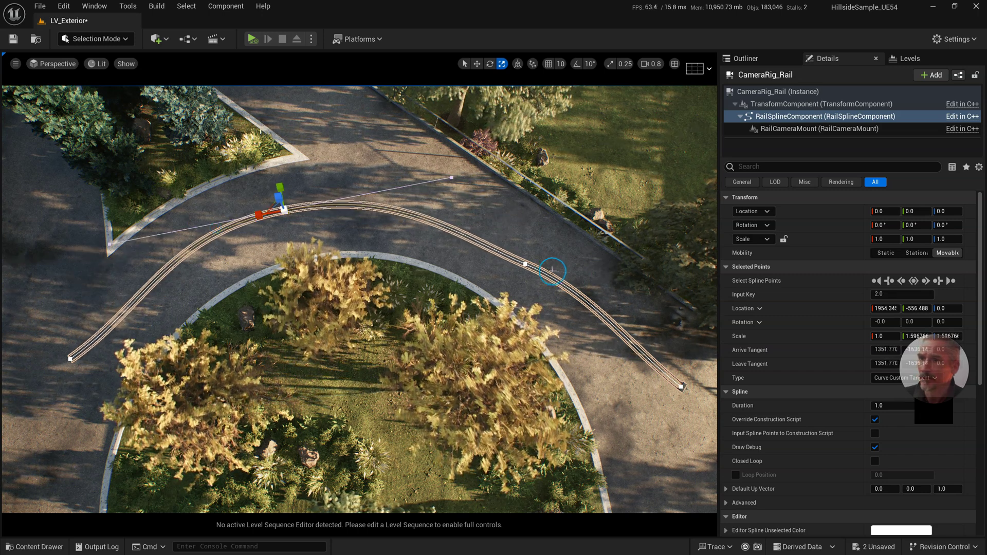
click(525, 264)
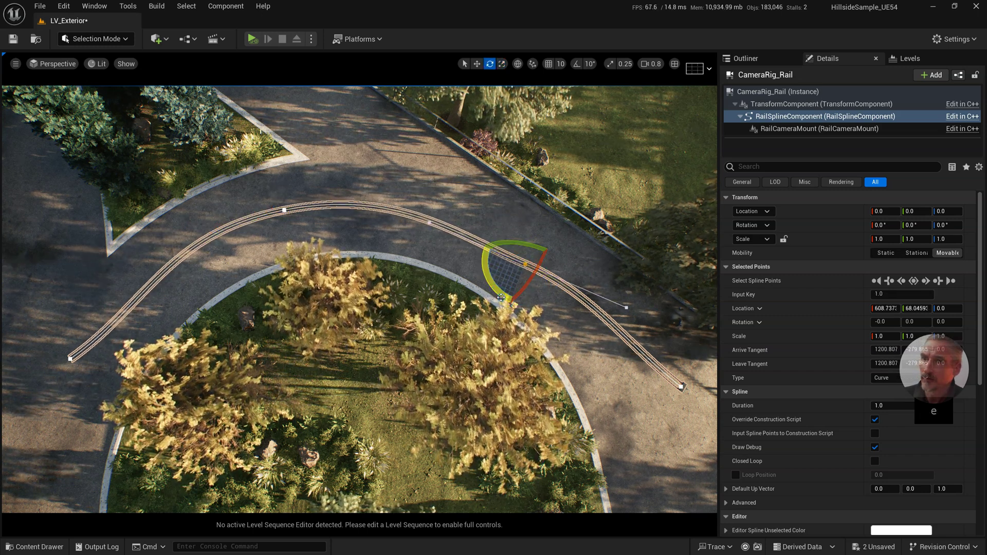
drag(482, 292, 481, 294)
Try raising the second spline point to about Z 400, undo the height change and deselect the rail
right_drag(481, 293, 453, 242)
key(d)
key(w)
drag(430, 286, 433, 206)
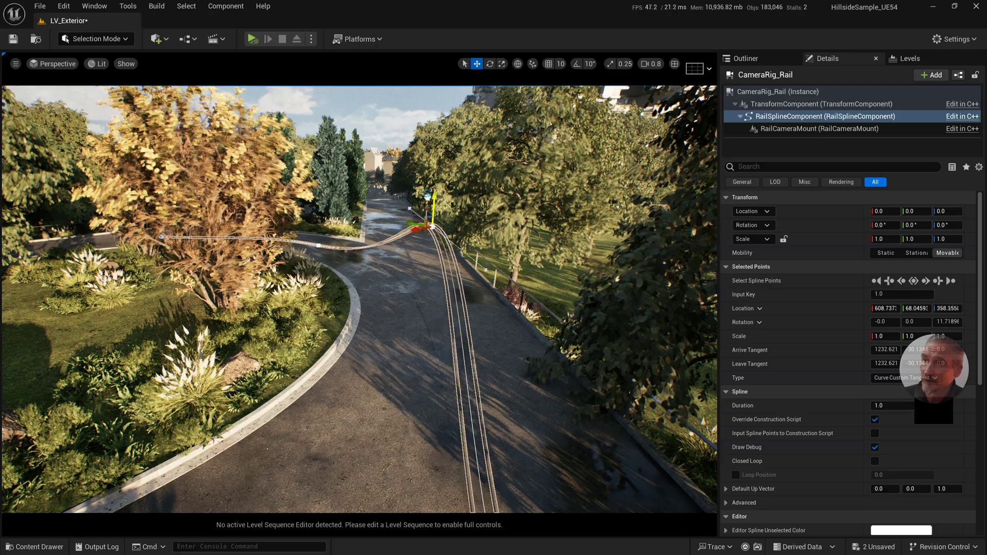
key(a)
right_drag(502, 267, 493, 270)
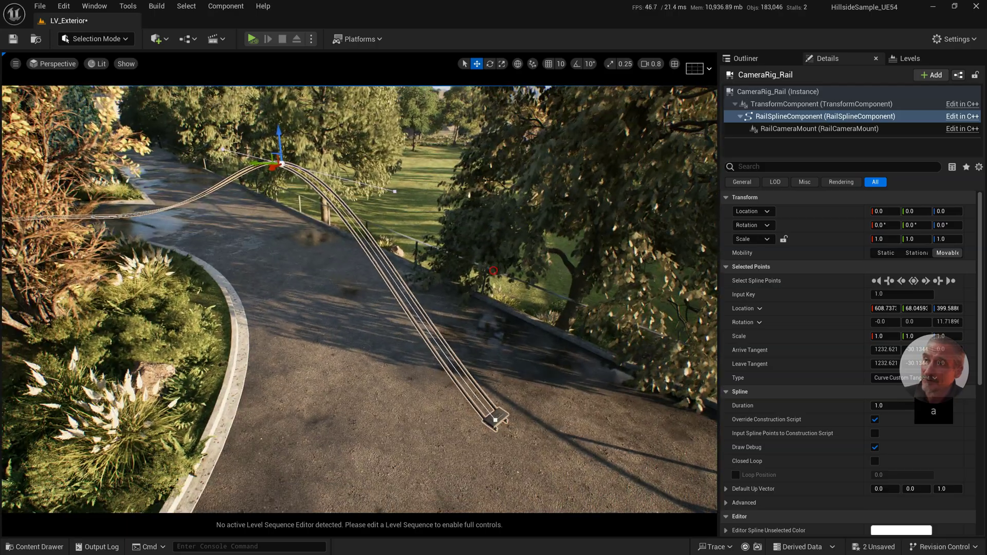
key(ctrl+z)
right_drag(430, 283, 370, 303)
key(Escape)
Place a Cine Camera Actor on the ground beside the start of the rail
right_drag(430, 282, 429, 298)
key(w)
scroll(429, 296, down, 2)
click(415, 378)
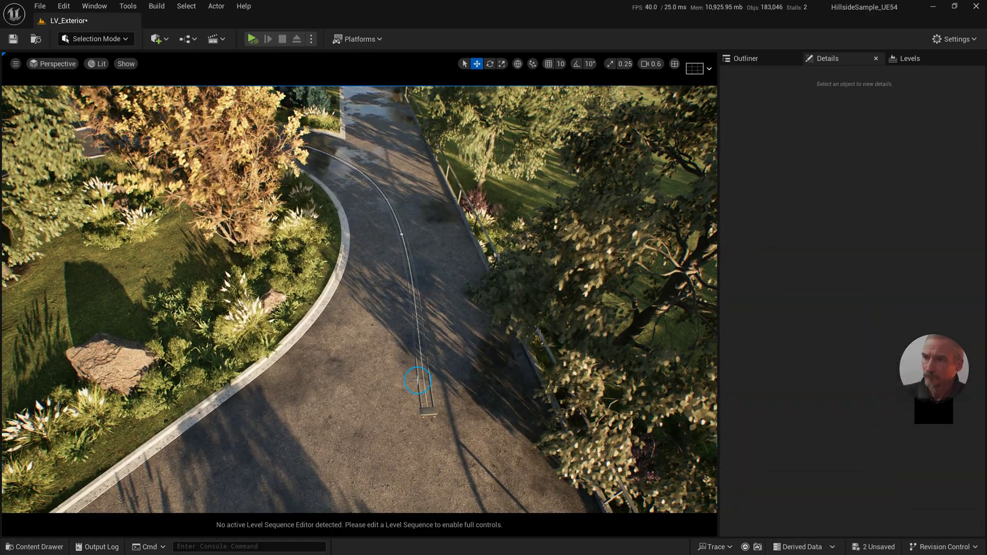
click(157, 38)
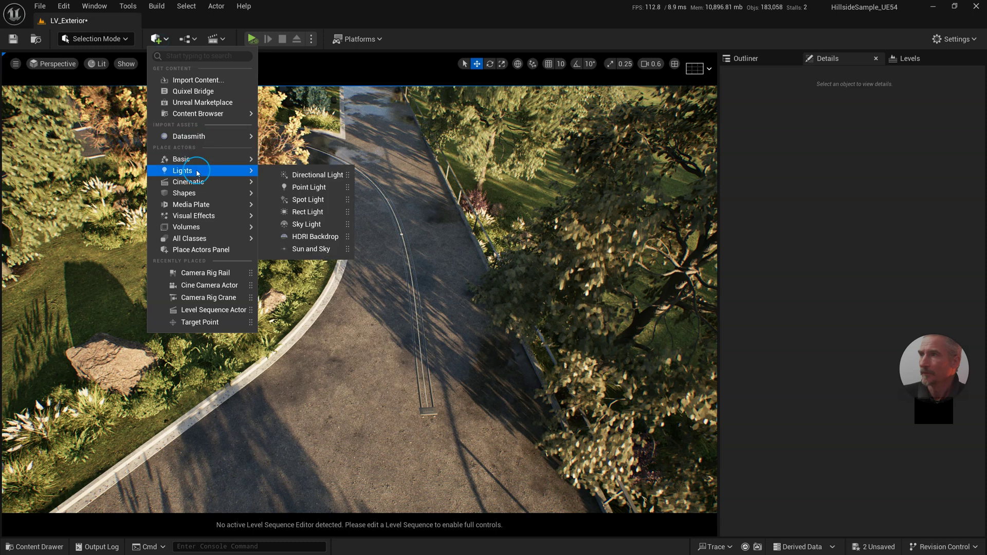
drag(335, 201, 387, 411)
right_drag(315, 310, 387, 287)
key(w)
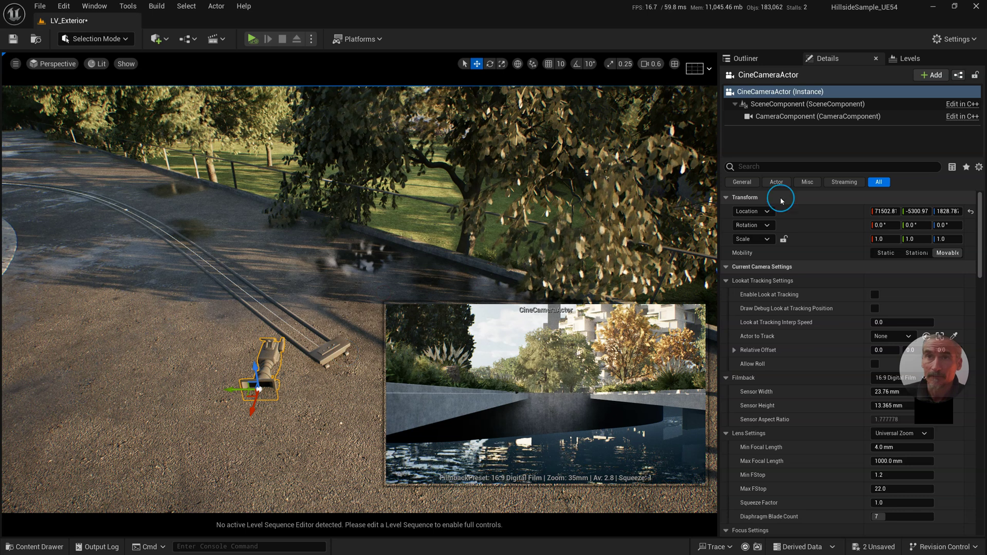
Attach the CineCameraActor to CameraRig_Rail as its child in the scene hierarchy
click(763, 59)
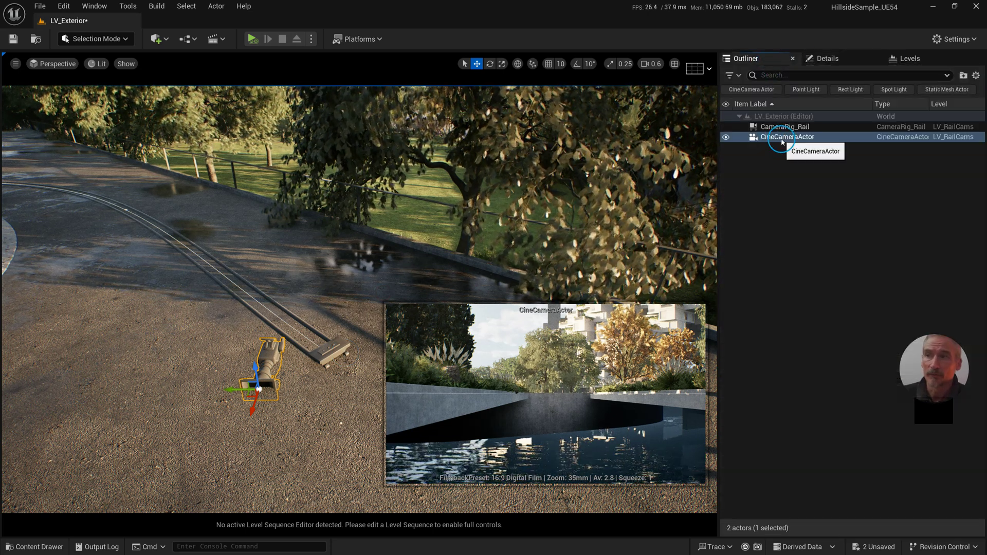
drag(781, 140, 797, 131)
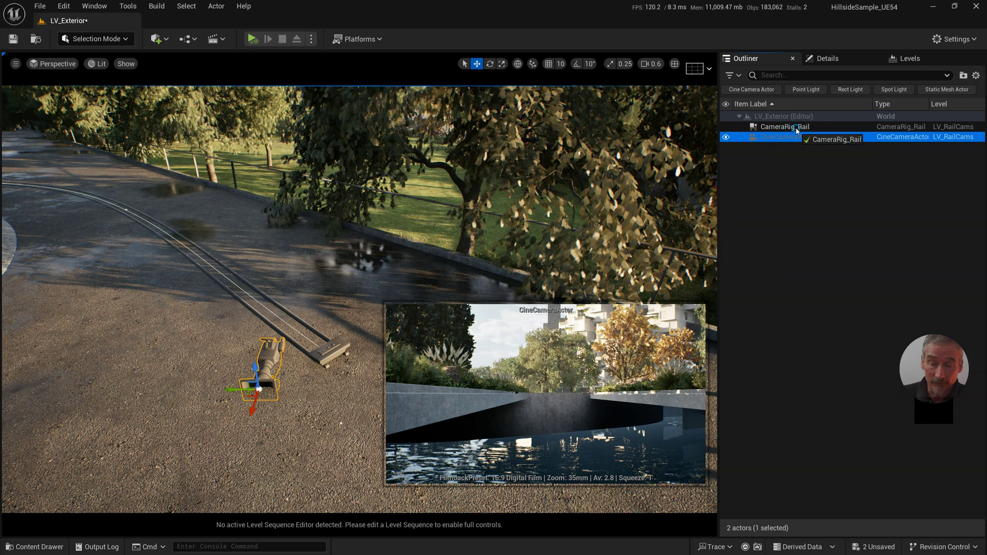
drag(797, 131, 798, 132)
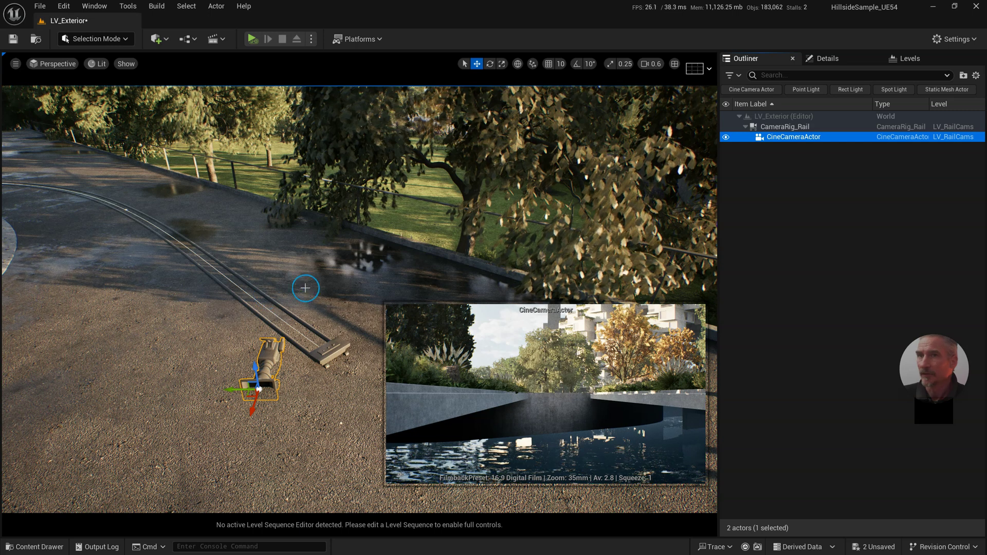
Reset the cine camera's relative location and rotation to zero so it sits on the rail mount
right_drag(346, 281, 314, 282)
right_drag(334, 346, 285, 364)
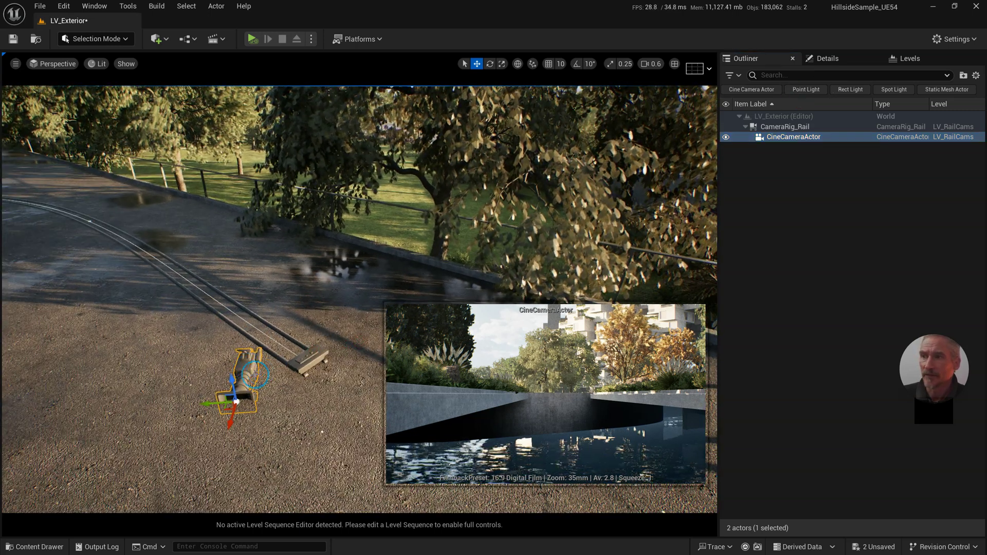
click(843, 62)
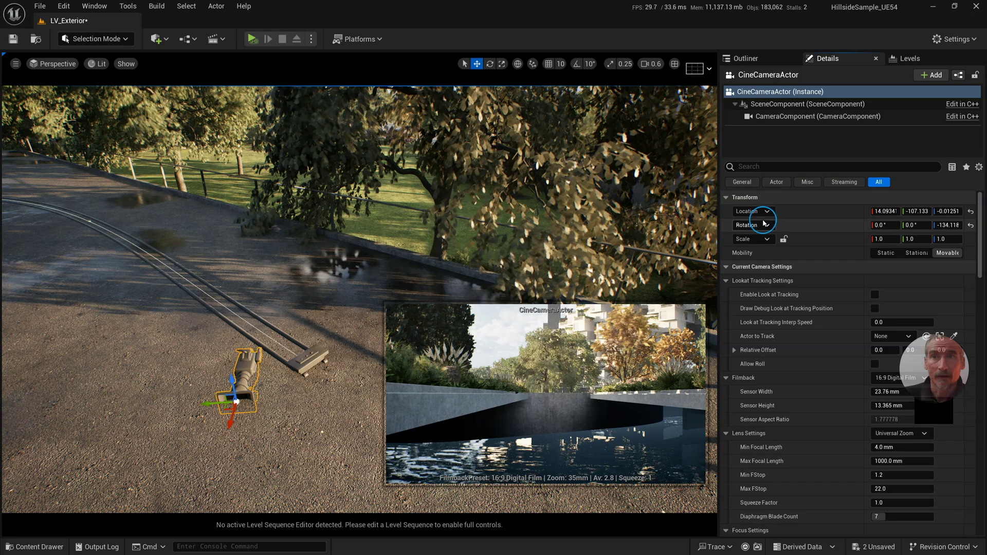
click(970, 211)
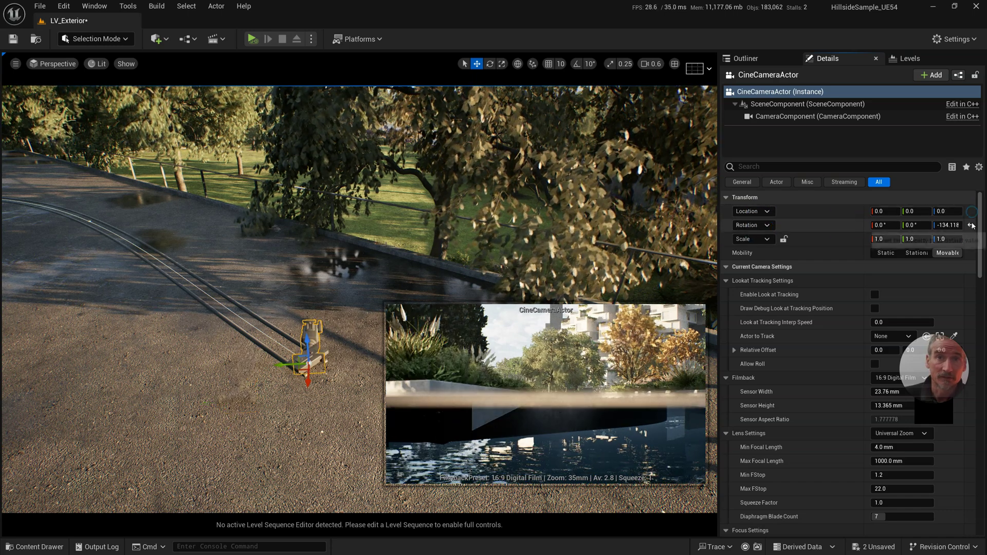
click(971, 225)
Switch the transform gizmo to local space, raise the camera to about Z 198 and move it forward to about X 63
right_drag(353, 291, 404, 297)
scroll(392, 298, down, 3)
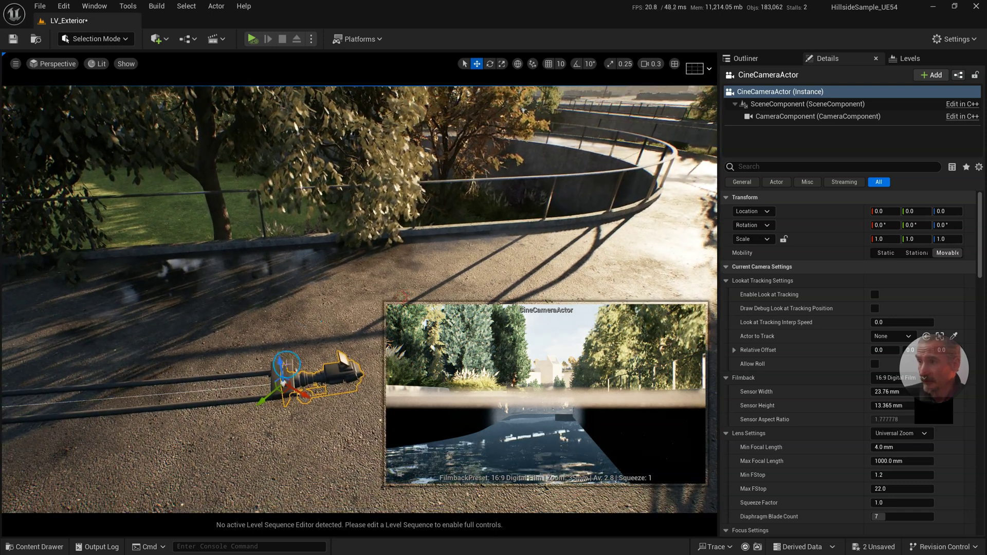
click(518, 64)
right_drag(335, 351, 335, 351)
drag(282, 381, 285, 188)
drag(252, 233, 164, 248)
right_drag(274, 305, 239, 305)
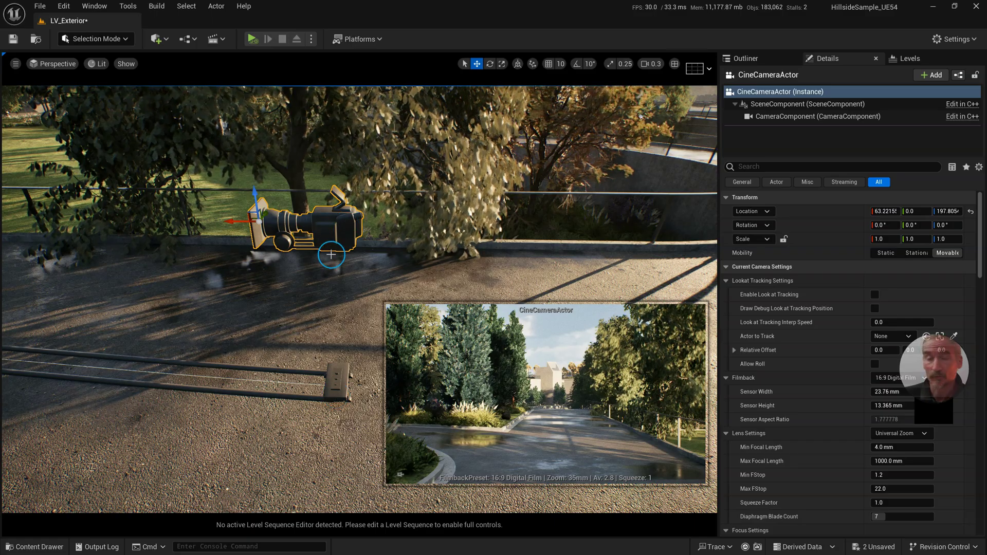
Select the camera rig rail and scrub its Current Position on Rail back and forth to preview the camera's travel
right_drag(331, 254, 281, 260)
key(w)
key(d)
key(s)
scroll(273, 245, up, 2)
key(w)
click(330, 352)
right_drag(297, 350, 276, 343)
key(w)
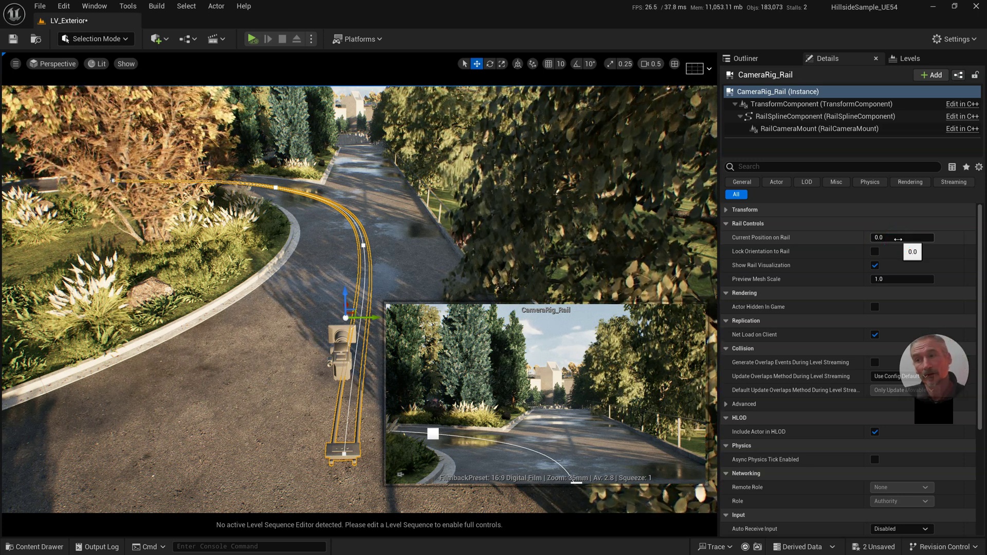
click(407, 535)
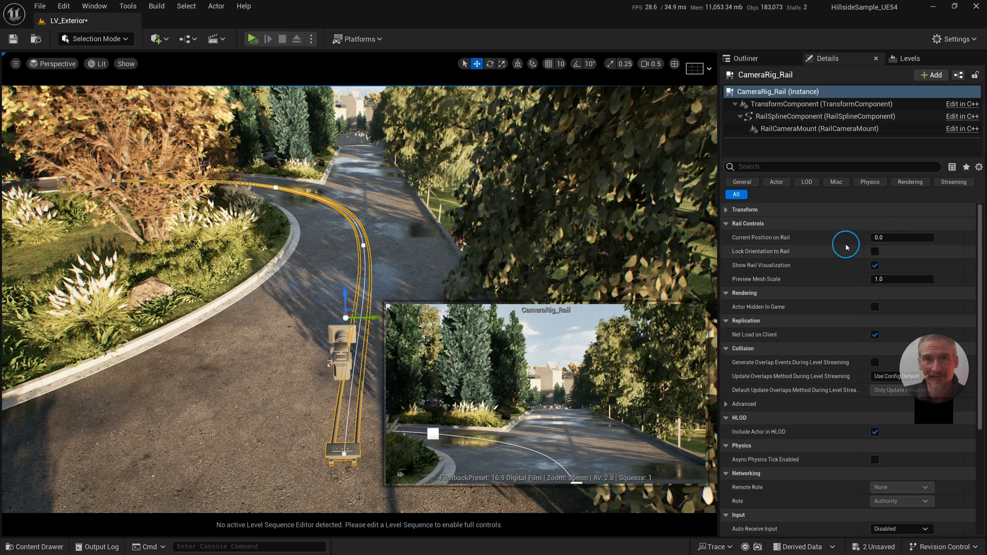
drag(911, 237, 982, 238)
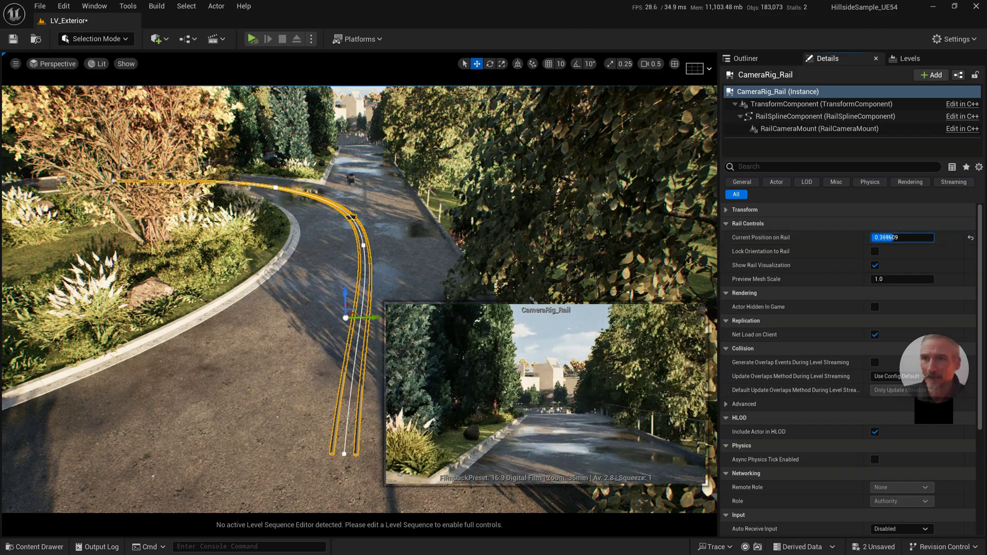
drag(903, 238, 924, 237)
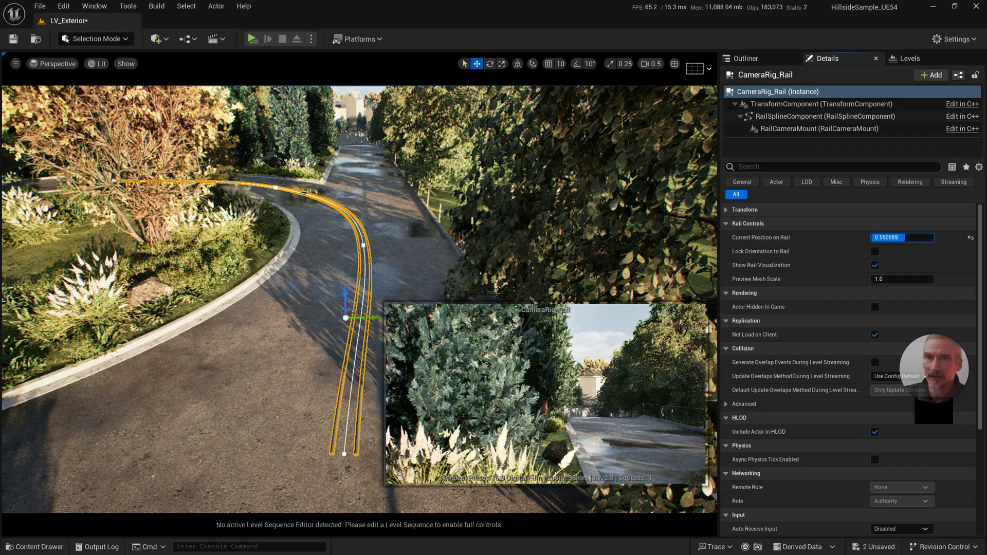
drag(906, 341, 948, 342)
drag(902, 237, 899, 249)
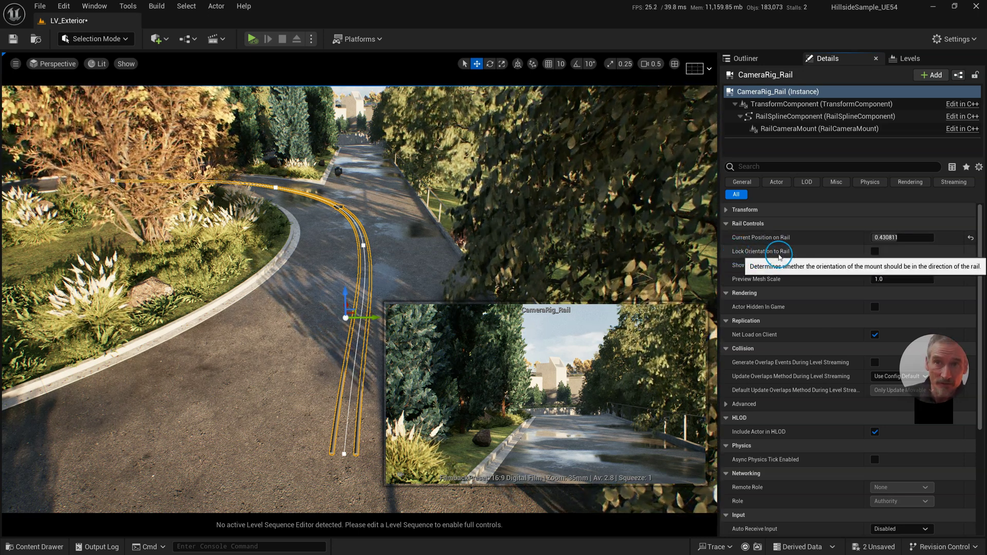
Try Lock Orientation to Rail while scrubbing the mount's position along the rail
drag(895, 238, 920, 237)
drag(601, 260, 641, 288)
click(875, 252)
Find the Target Point actor by searching for "target" and place it on the path beside the rail's bend
right_drag(395, 264, 298, 327)
key(e)
key(s)
click(161, 44)
text(t)
text(arget)
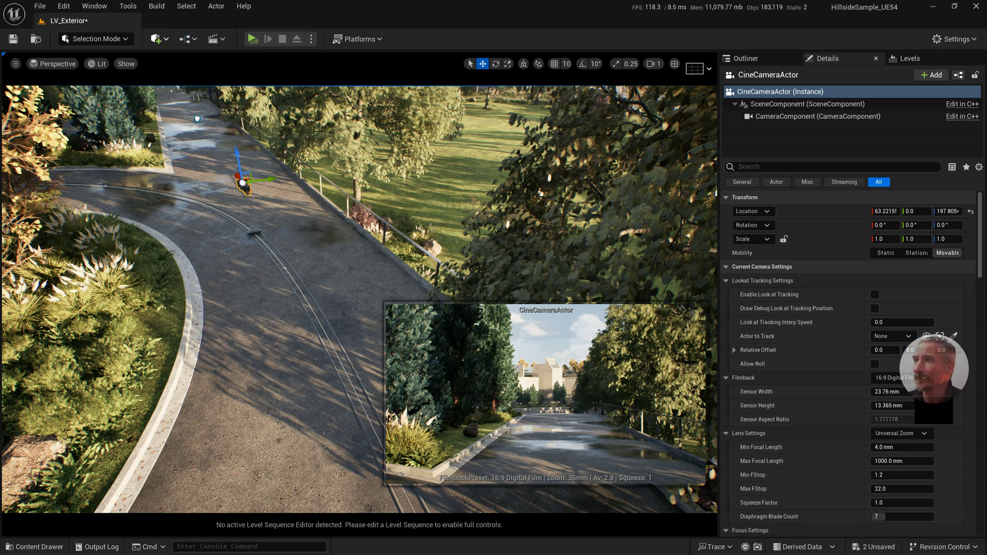
drag(197, 118, 184, 134)
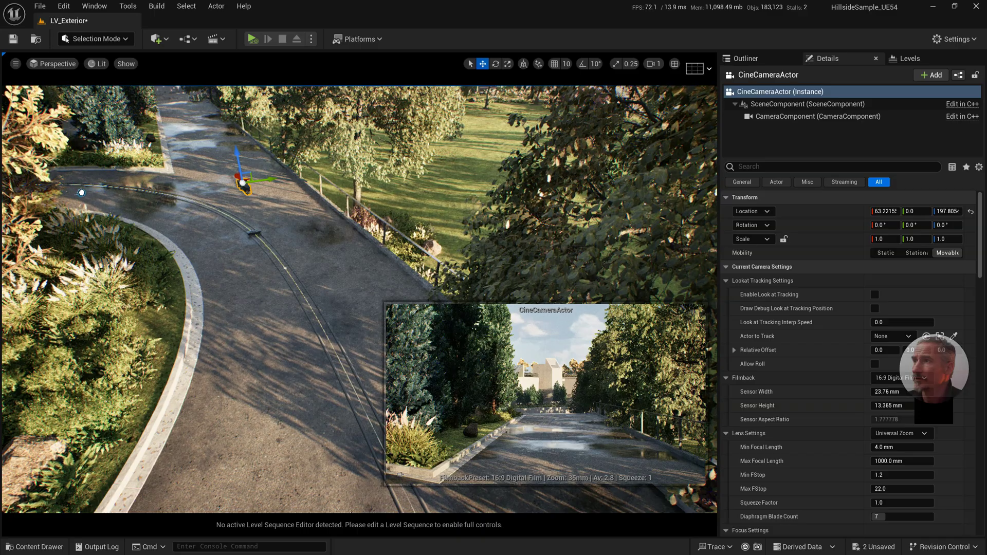
drag(76, 179, 72, 180)
Enable Look at Tracking on the cine camera and pick the TargetPoint in the scene as its Actor to Track
right_drag(178, 196, 177, 196)
key(w)
scroll(178, 196, down, 3)
key(e)
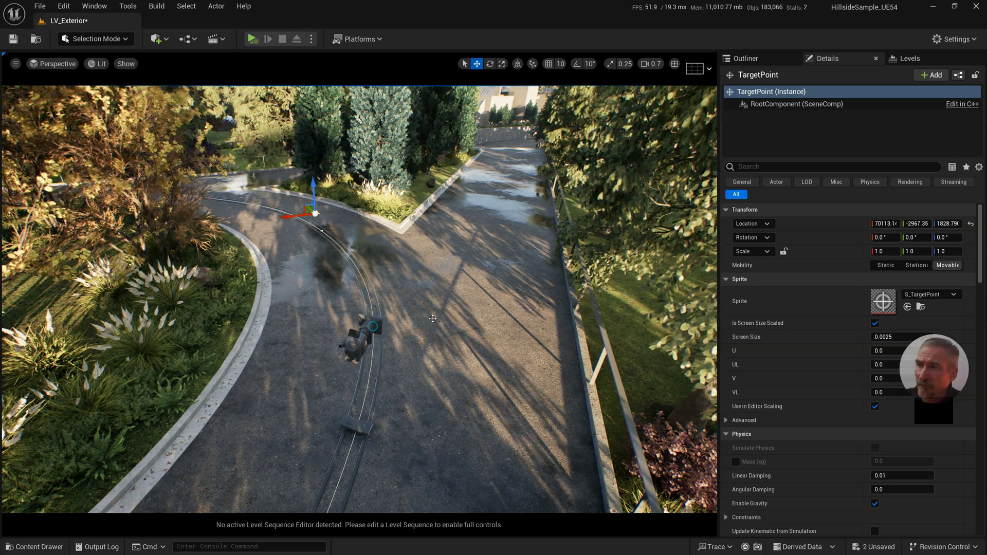
click(363, 336)
click(746, 294)
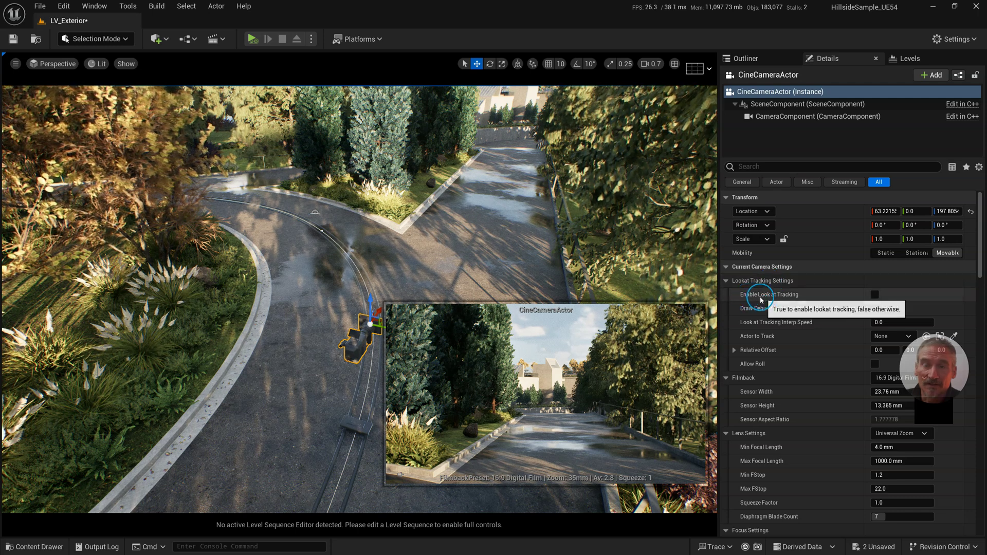
click(875, 294)
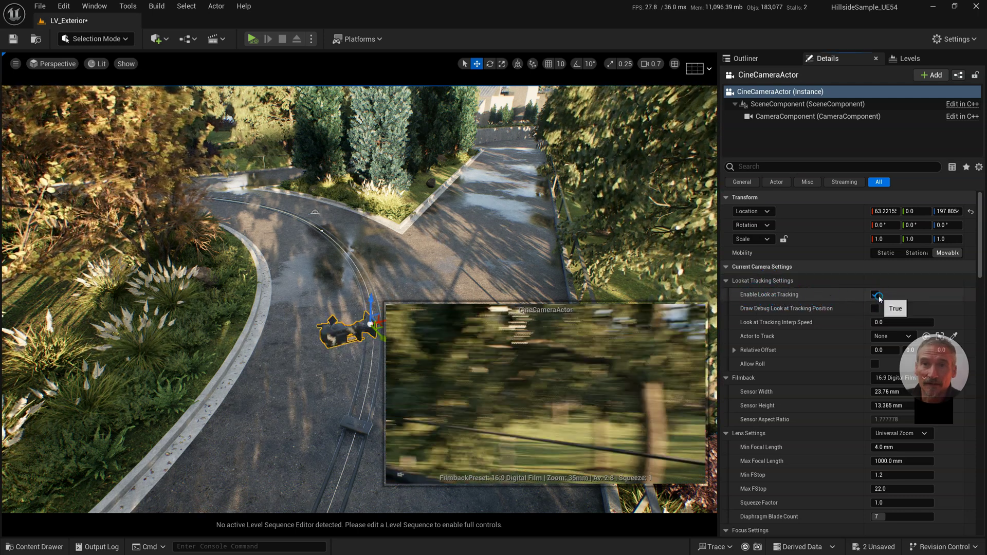
scroll(881, 294, down, 2)
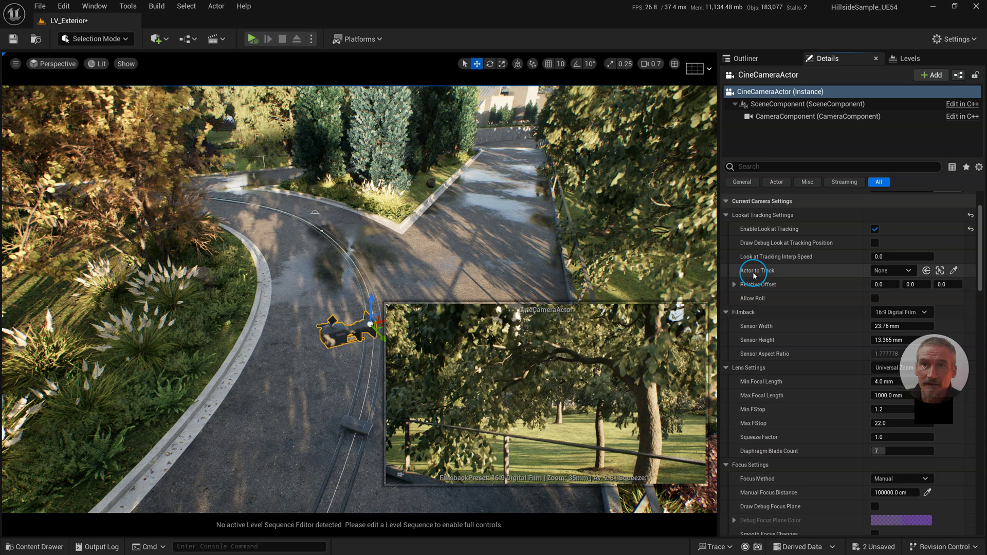
click(954, 271)
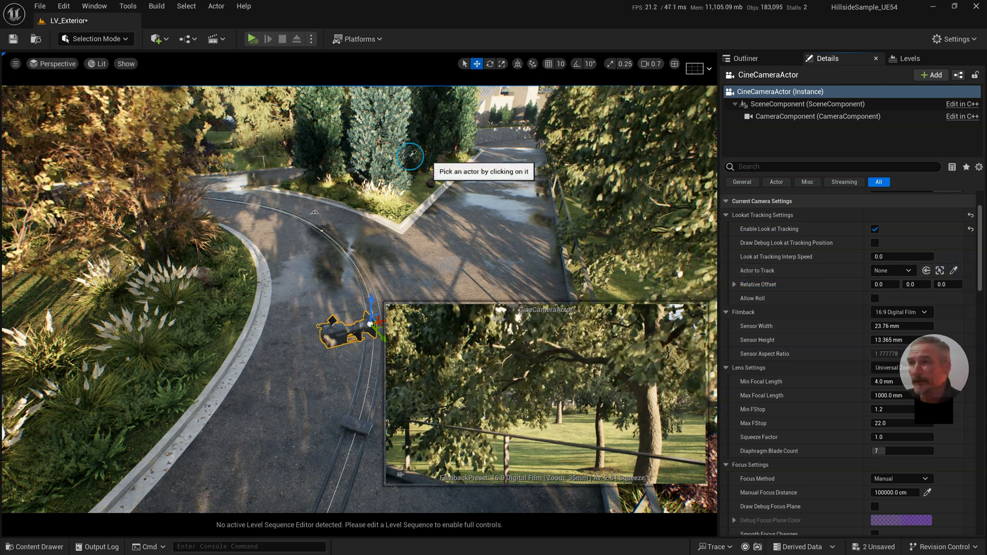
click(315, 210)
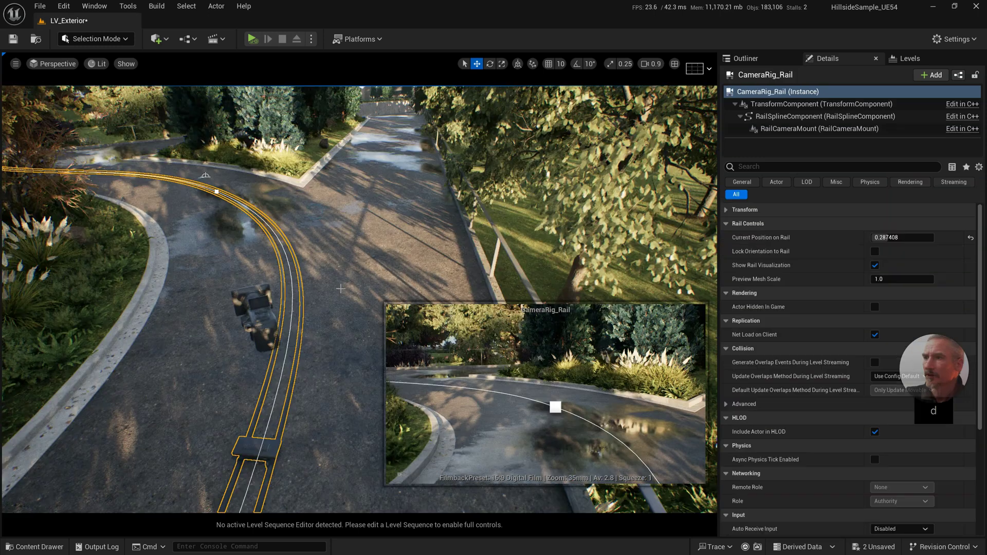
Set the cine camera's Look at Tracking Interp Speed to 0.3
click(259, 313)
click(259, 315)
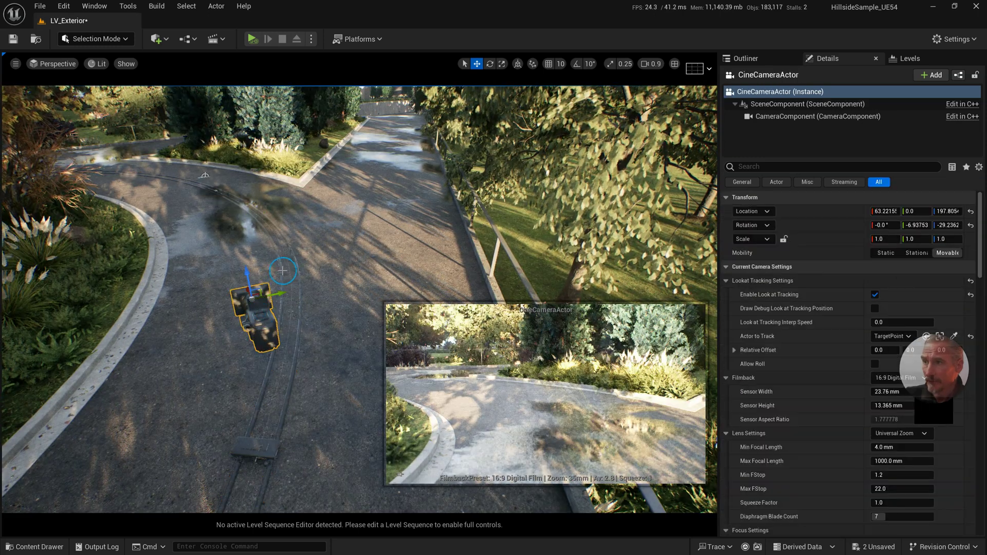
scroll(791, 284, down, 3)
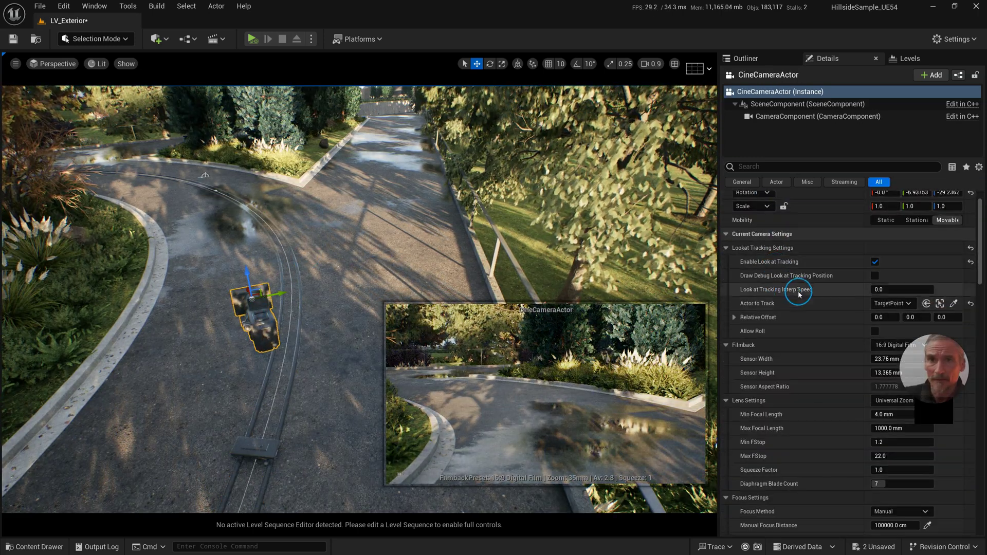
mouse_move(777, 274)
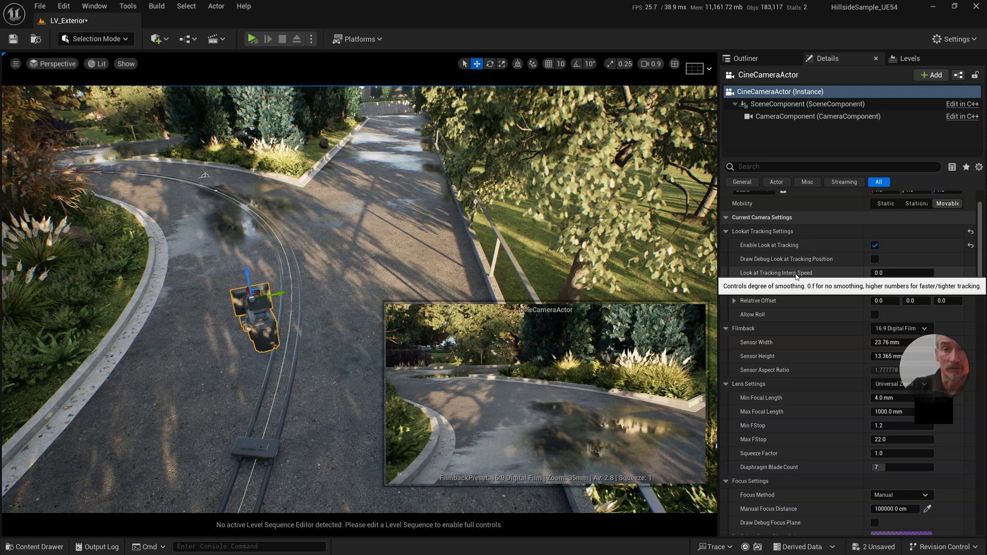
click(859, 276)
click(885, 272)
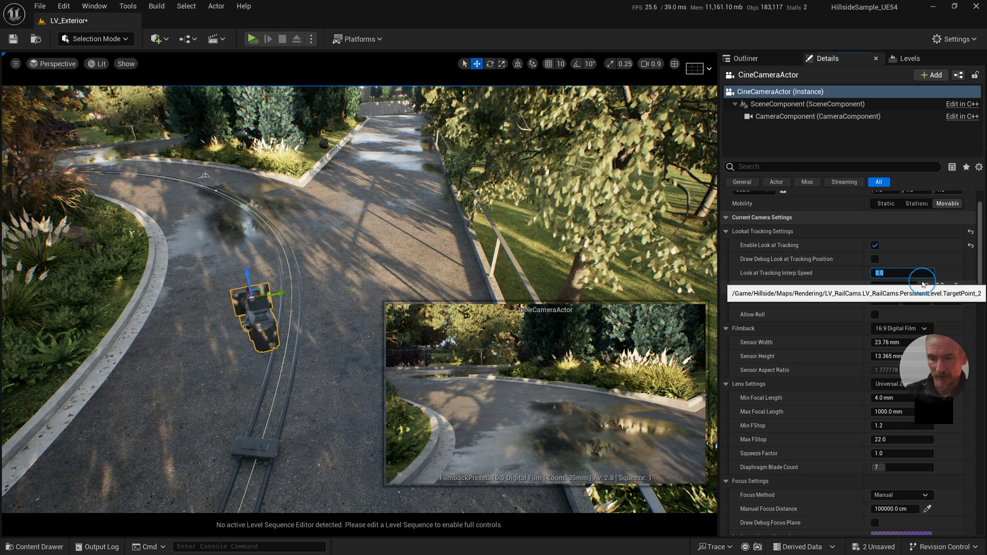
Select the camera rig rail and set its Current Position on Rail to 0
right_drag(330, 364, 372, 361)
click(319, 379)
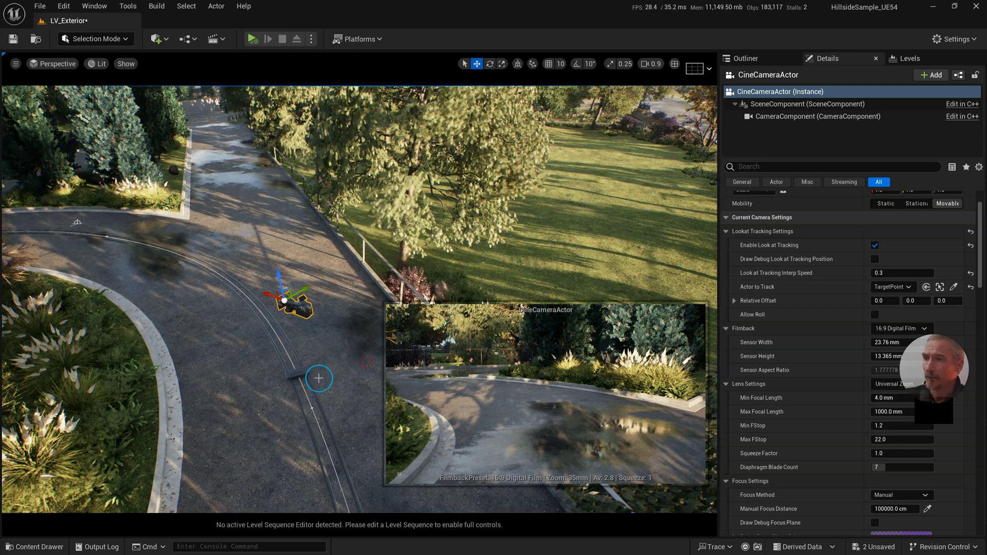
key(d)
right_drag(319, 379, 334, 369)
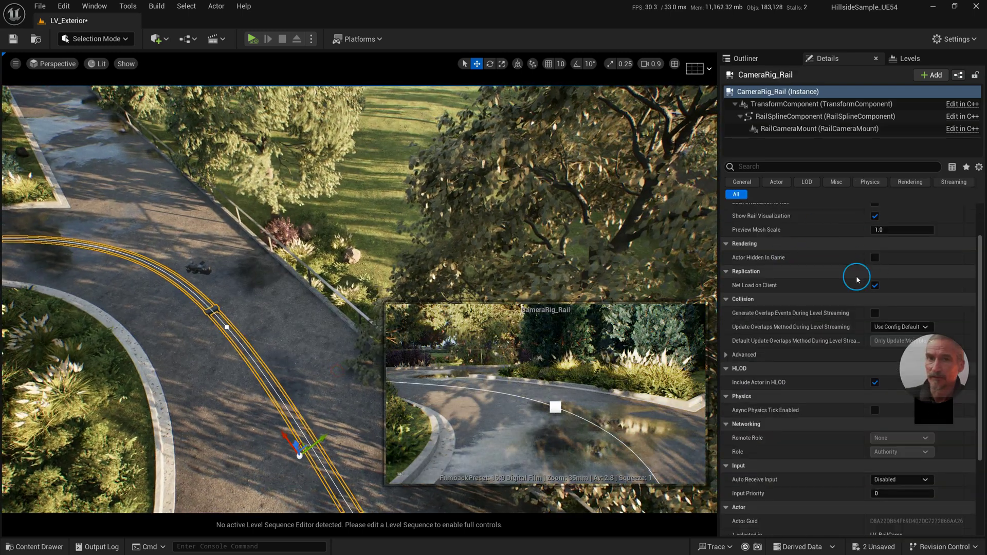
scroll(864, 262, up, 2)
click(899, 237)
text(0)
key(Return)
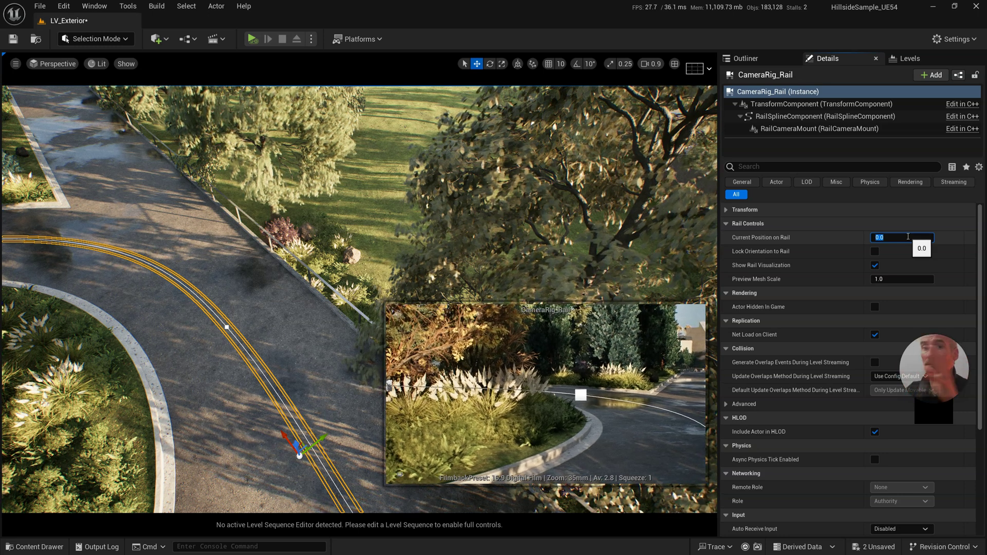
Place a Level Sequence Actor on the path beside the start of the rail
click(158, 39)
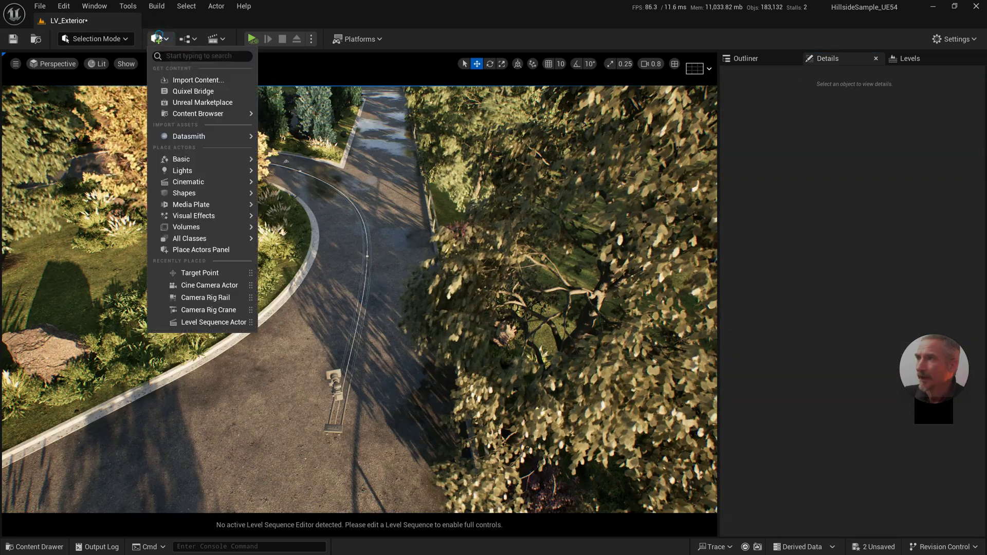
mouse_move(206, 181)
drag(351, 235, 317, 353)
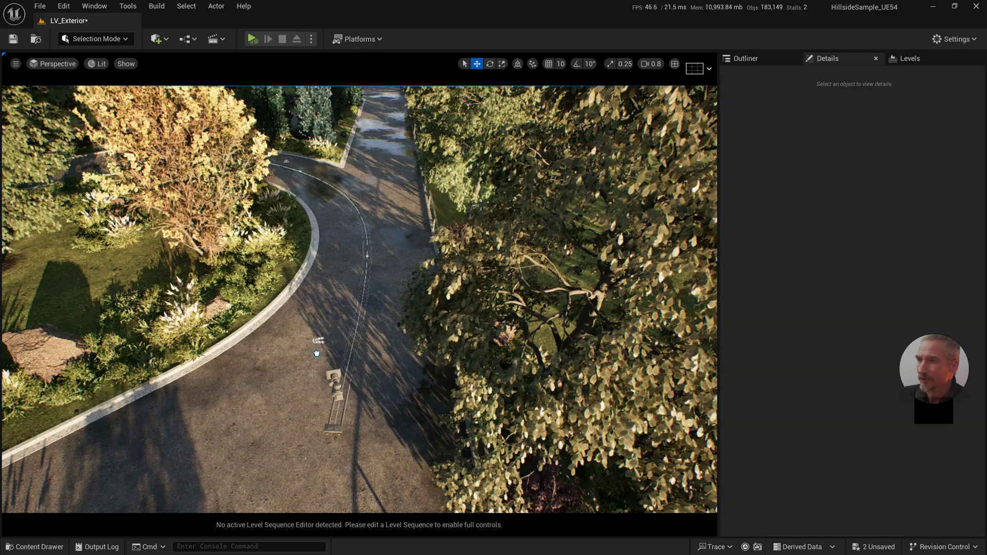
drag(303, 388, 294, 367)
Create a Level Sequence asset named SEQ_RigRailCam1 in Content/Cinematics for the sequence actor, and open it in Sequencer with an enlarged viewport
right_drag(397, 357, 388, 293)
scroll(383, 329, down, 2)
key(e)
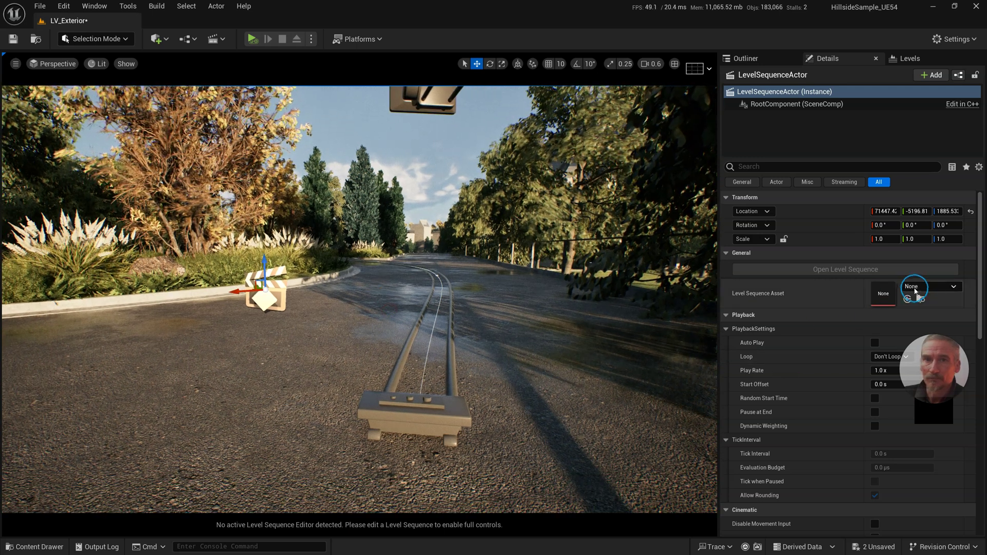
click(920, 286)
click(883, 313)
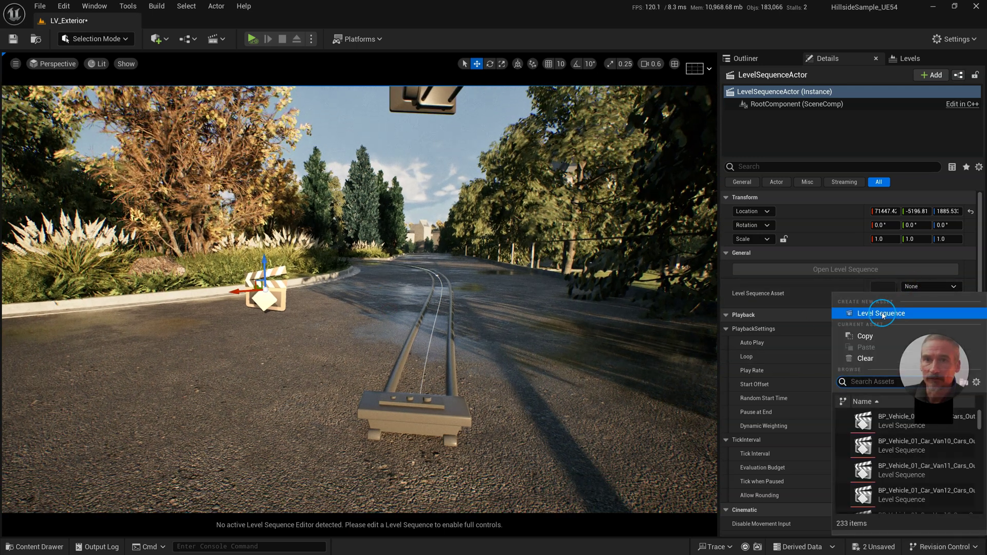
click(318, 223)
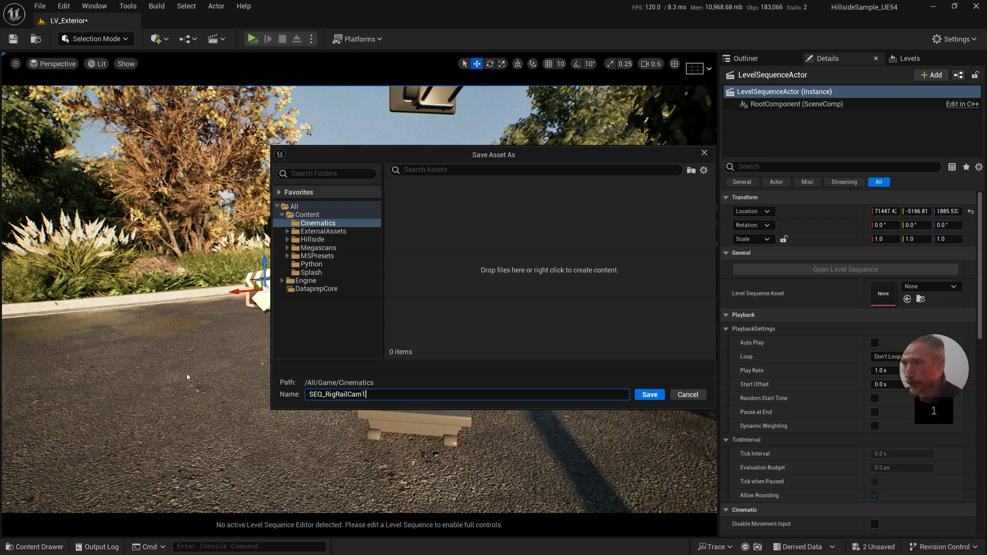
click(654, 399)
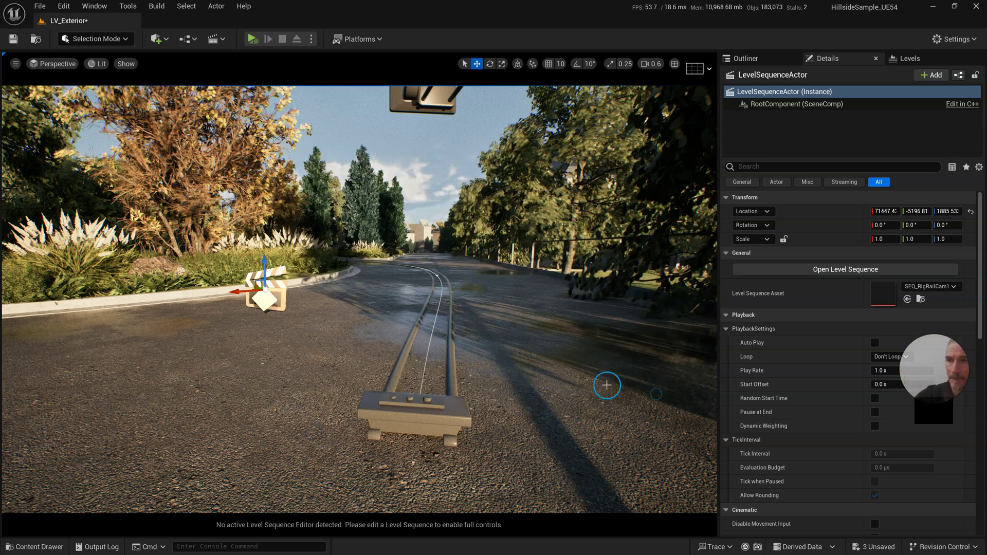
click(827, 270)
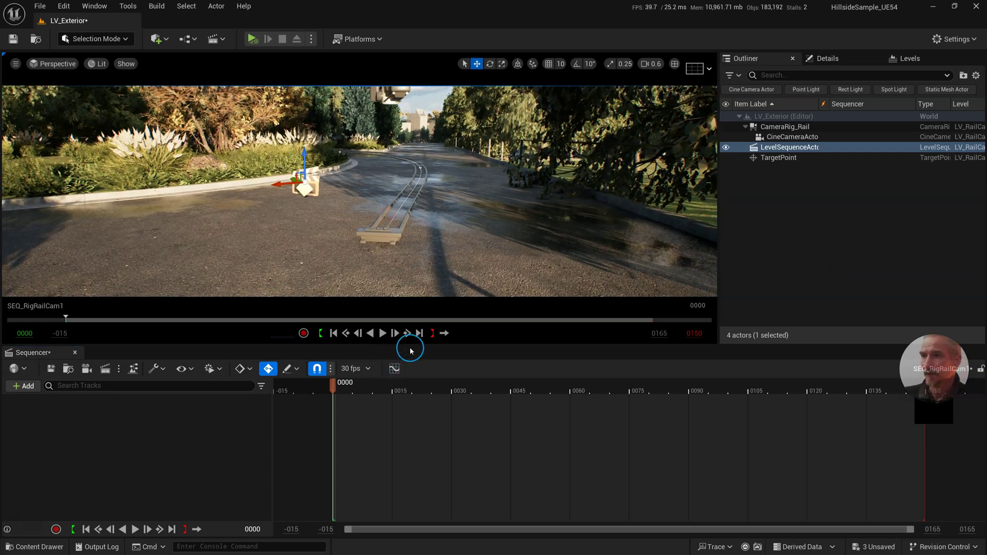
drag(411, 345, 407, 392)
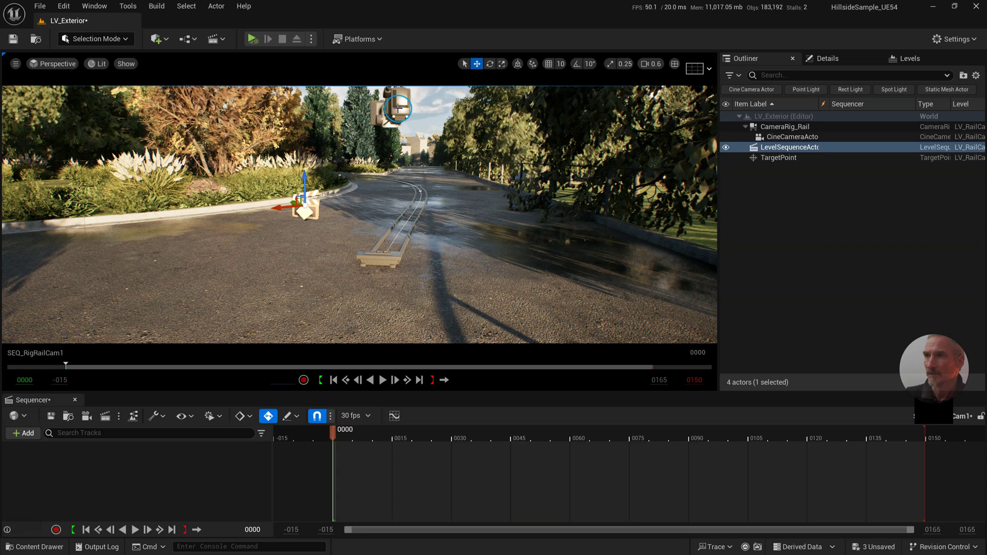
Select the cine camera, the camera rig rail and the target point together and add all three actors to the sequence
click(399, 108)
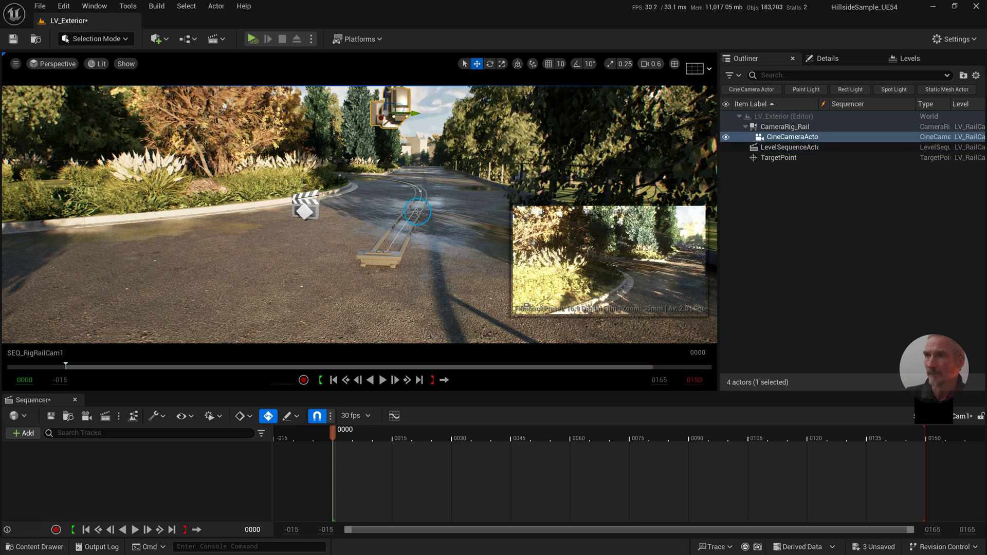
shift+click(393, 258)
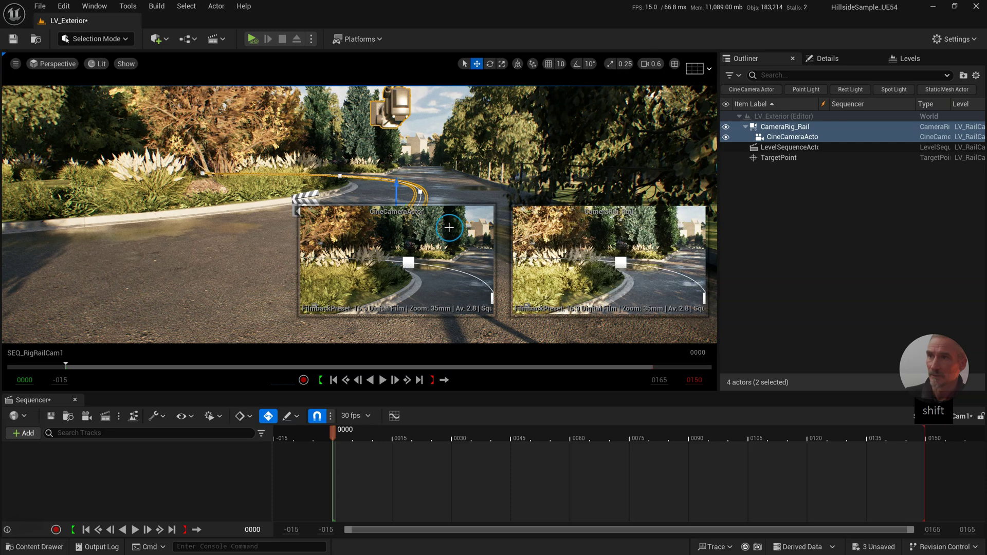
key(w)
scroll(458, 174, up, 2)
key(e)
right_drag(457, 175, 457, 192)
key(w)
scroll(459, 184, up, 1)
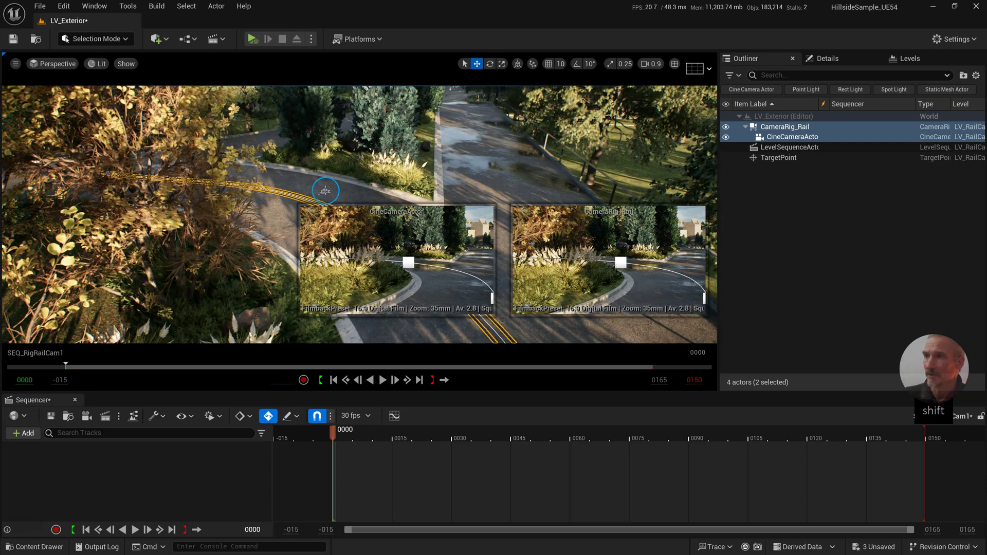
shift+click(325, 191)
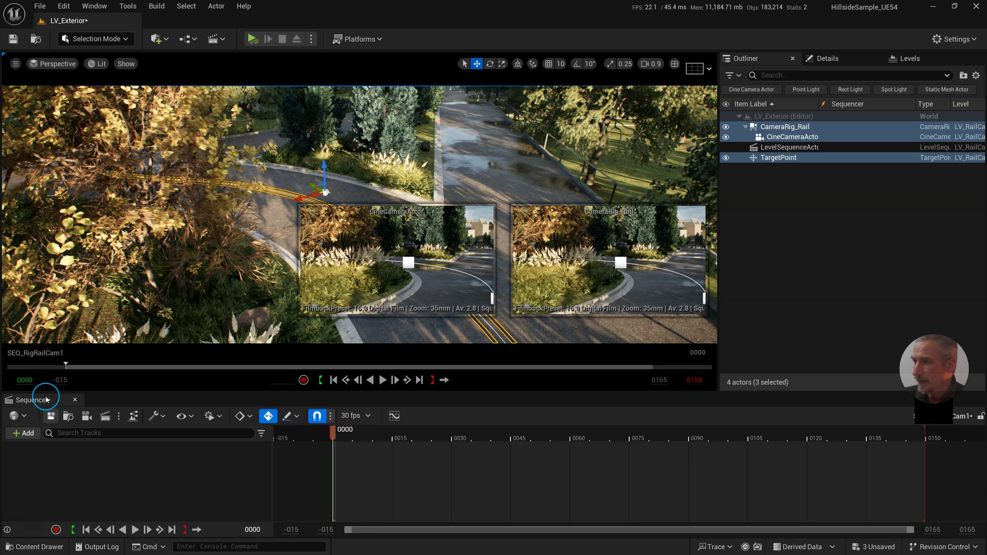
click(24, 438)
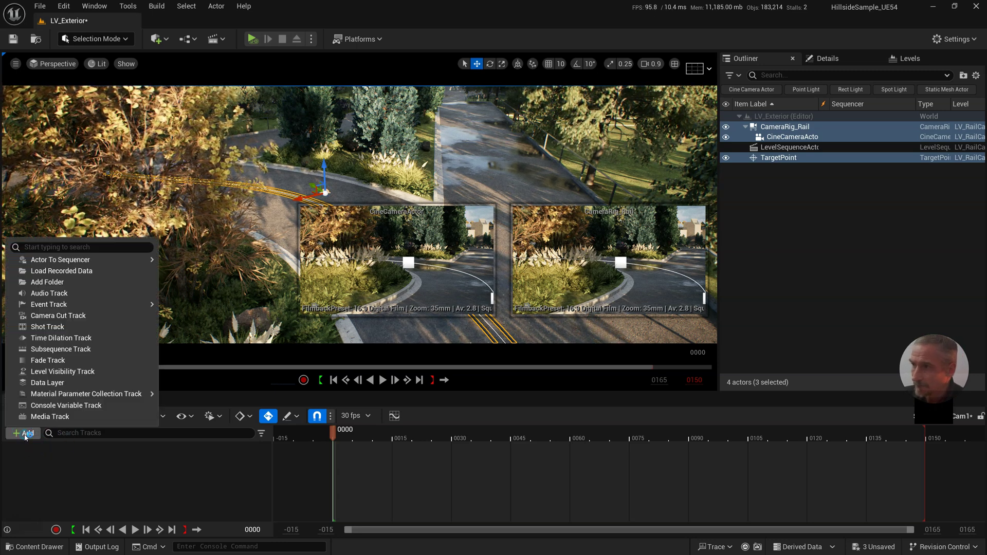
mouse_move(89, 266)
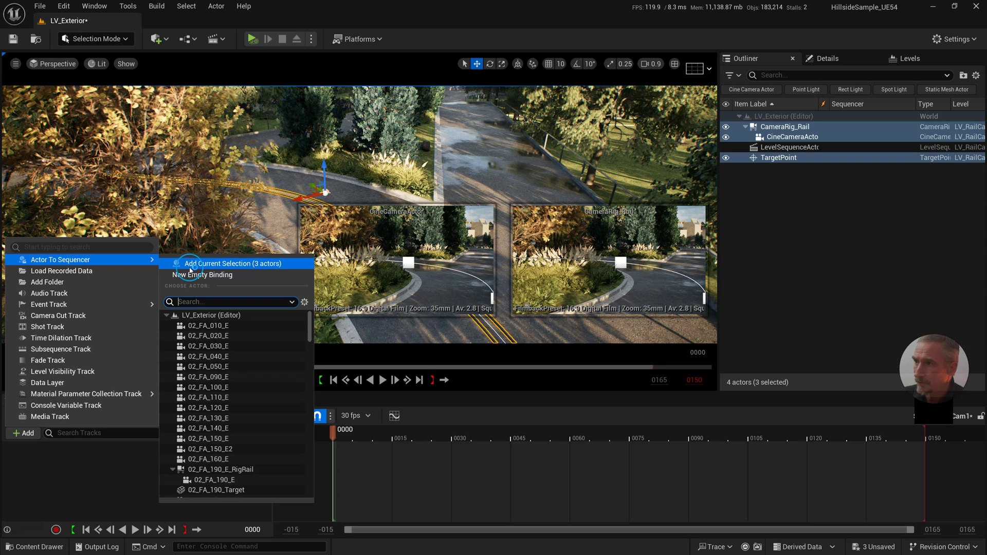
click(263, 264)
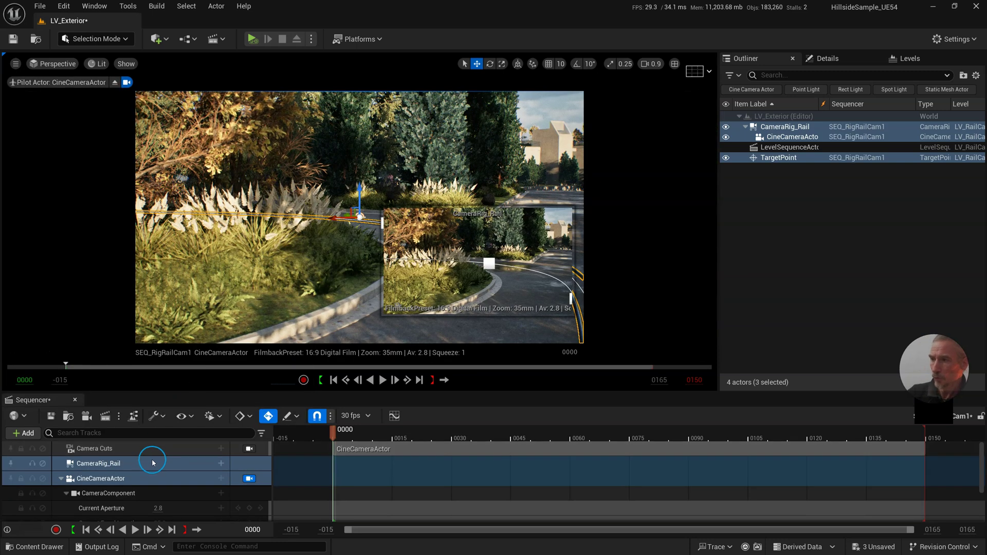
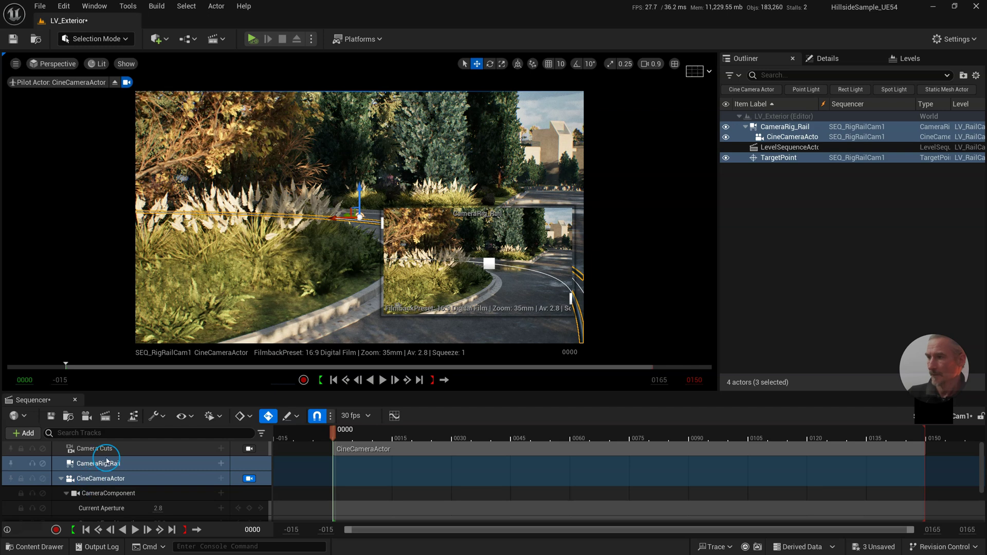
Enlarge the Sequencer area, collapse the cine camera's track and move it above the camera rig rail track
drag(236, 391, 236, 380)
click(109, 469)
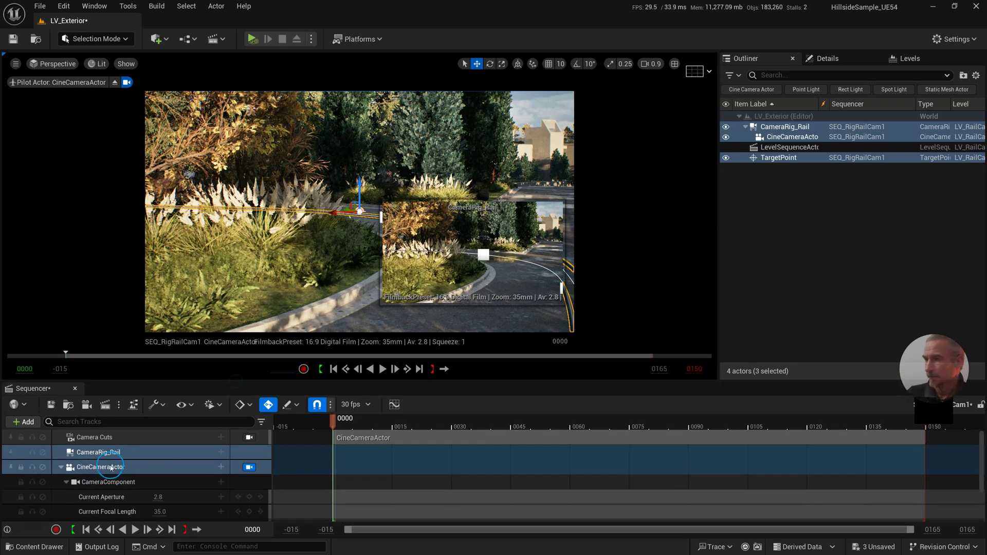
click(109, 470)
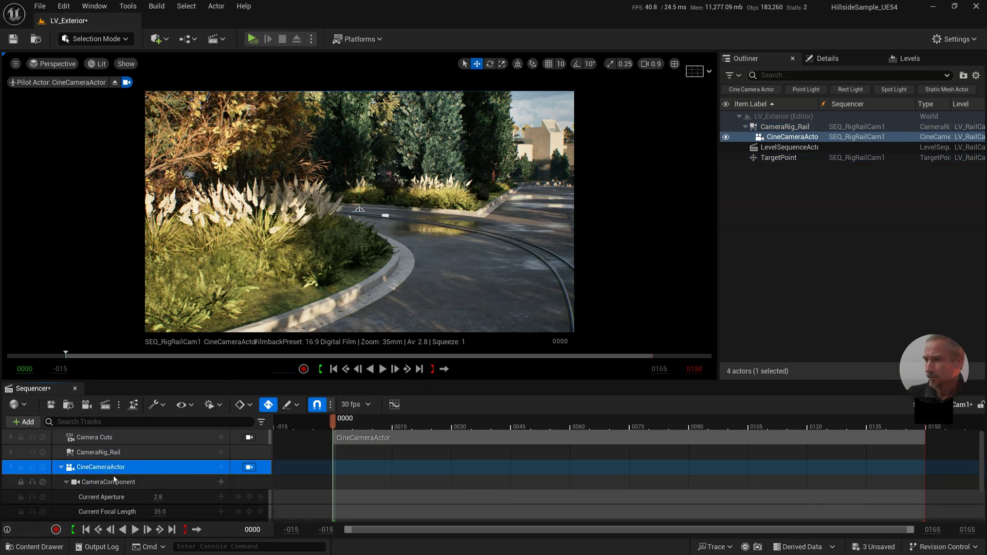
click(61, 468)
drag(94, 468, 100, 436)
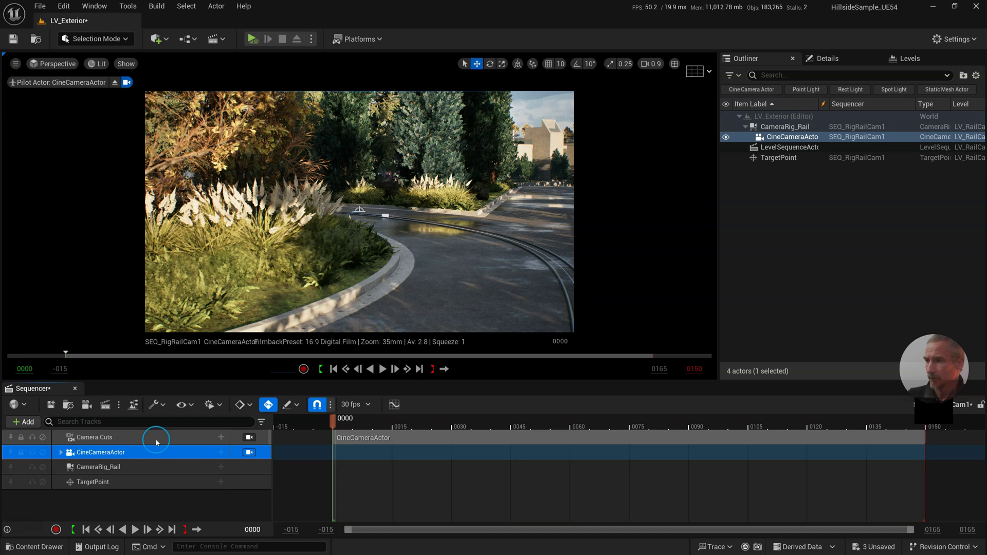
Toggle the viewport's lock to the cine camera off and on, and preview the sequence before returning to frame 0
click(249, 453)
click(250, 453)
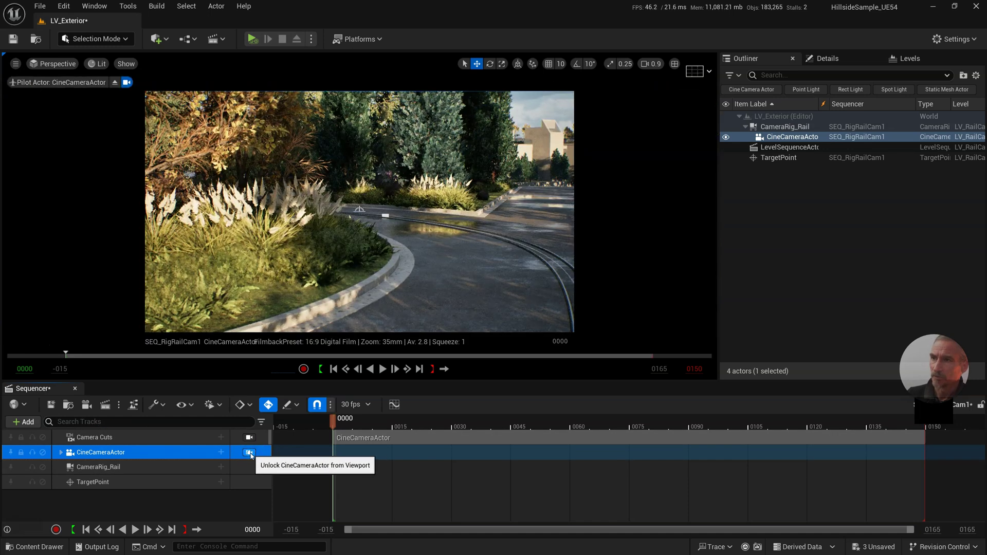
click(250, 453)
click(250, 454)
key(space)
drag(442, 419, 334, 424)
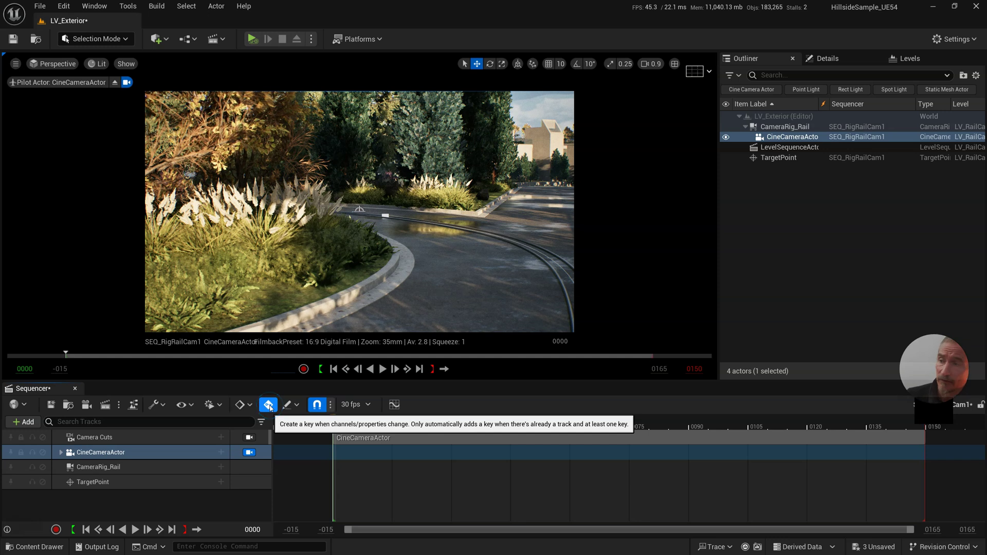
click(147, 452)
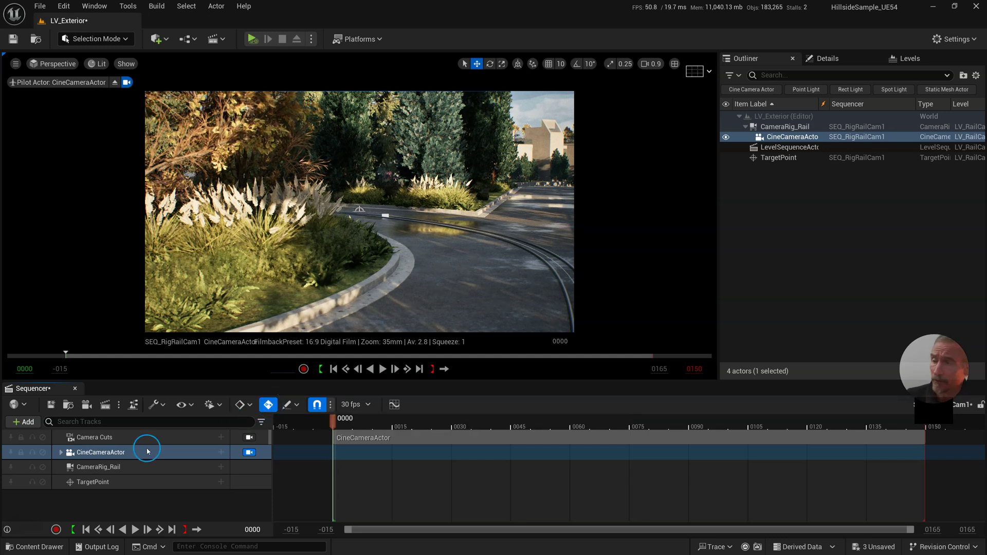
Keyframe the camera rig rail's Current Position on Rail at 0.0 on frame 0
click(123, 467)
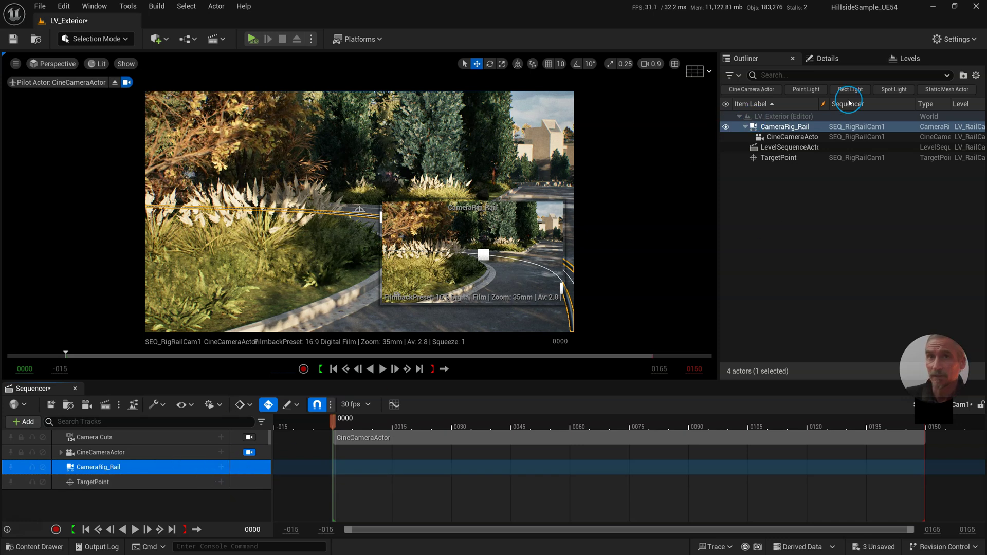
click(834, 59)
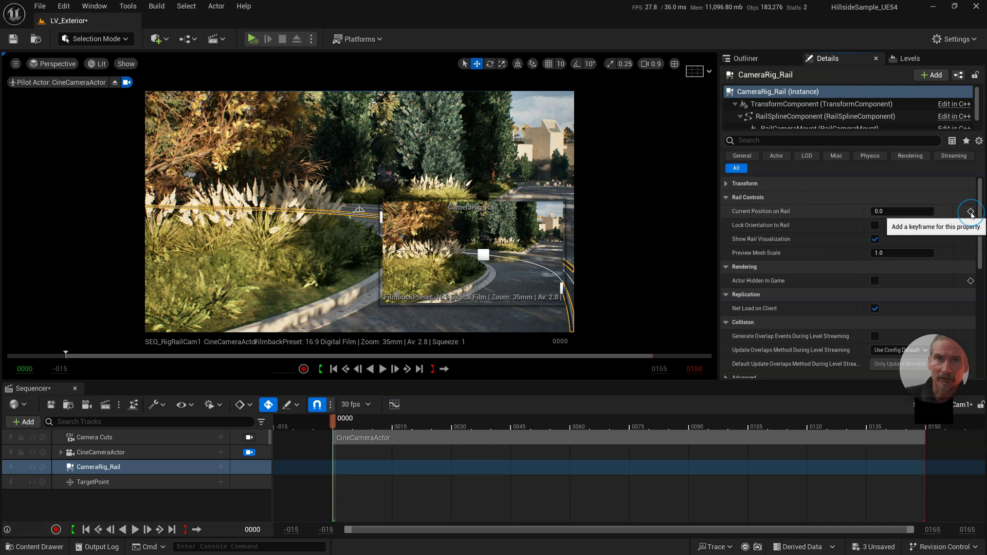
click(139, 468)
click(221, 467)
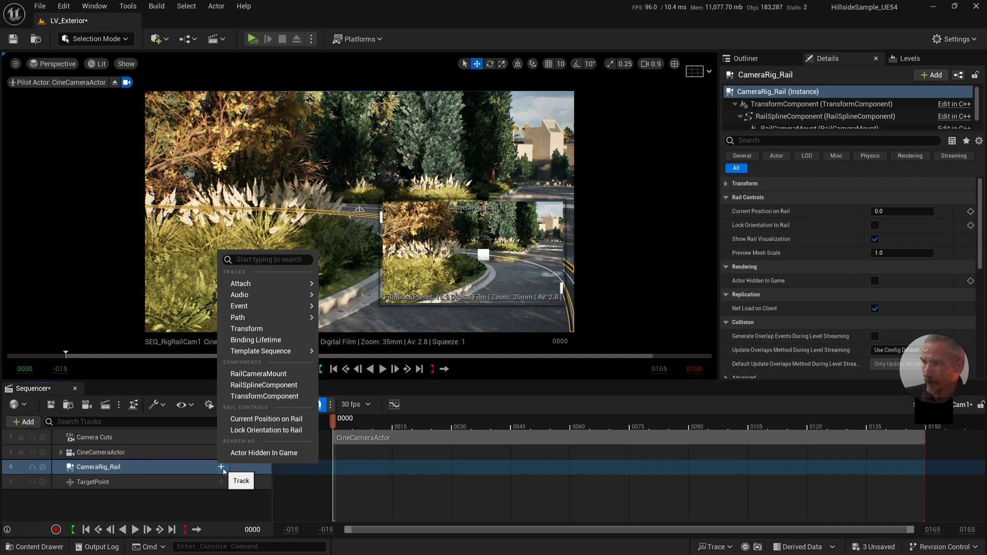
click(246, 420)
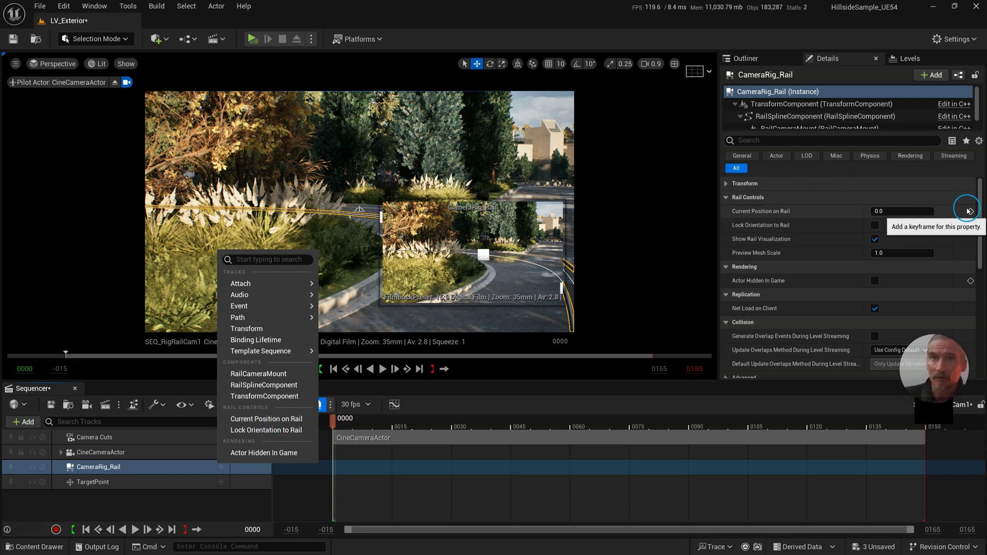
click(970, 212)
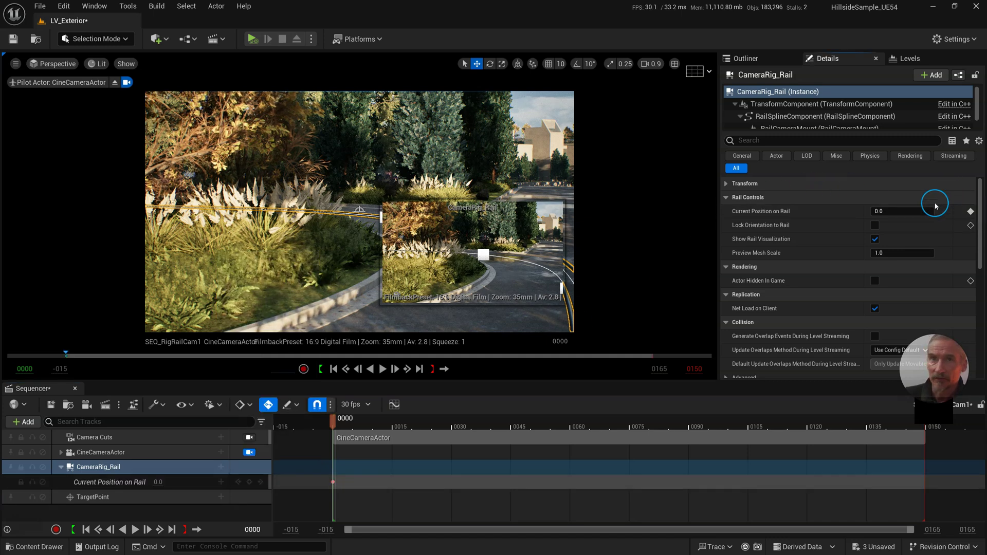
Extend the sequence's playback range to about frame 319 and lengthen the camera cut section to frame 386
click(337, 422)
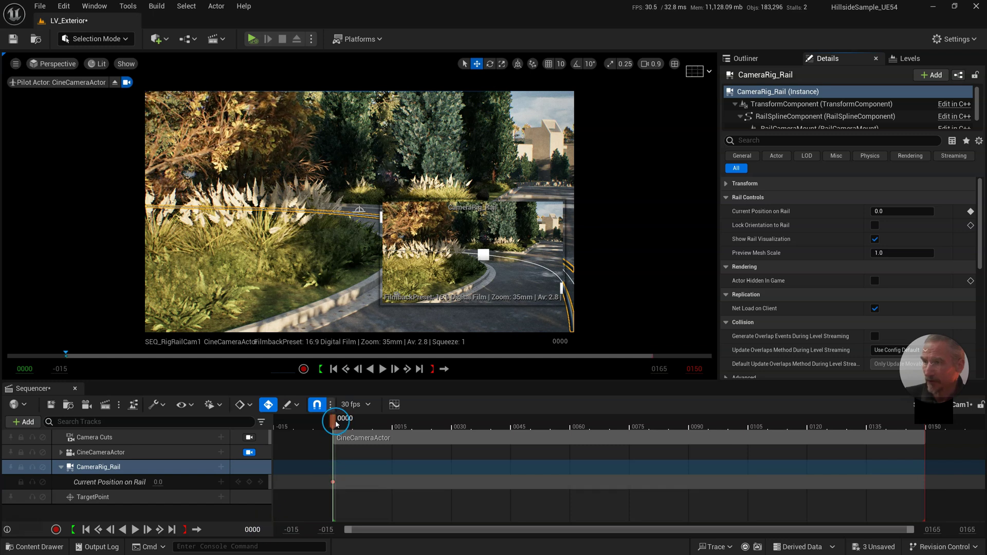
drag(337, 422, 902, 419)
drag(933, 530, 979, 530)
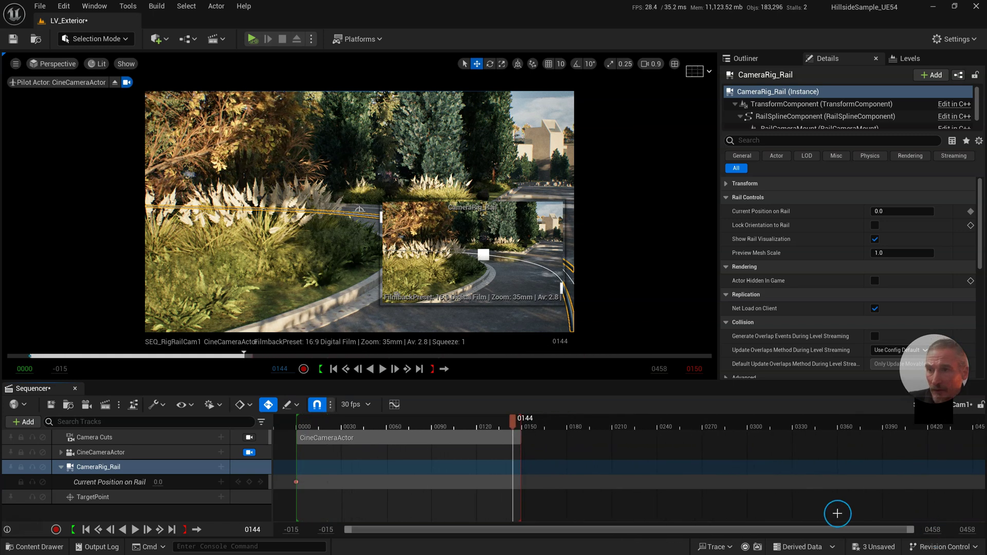
drag(521, 419, 775, 426)
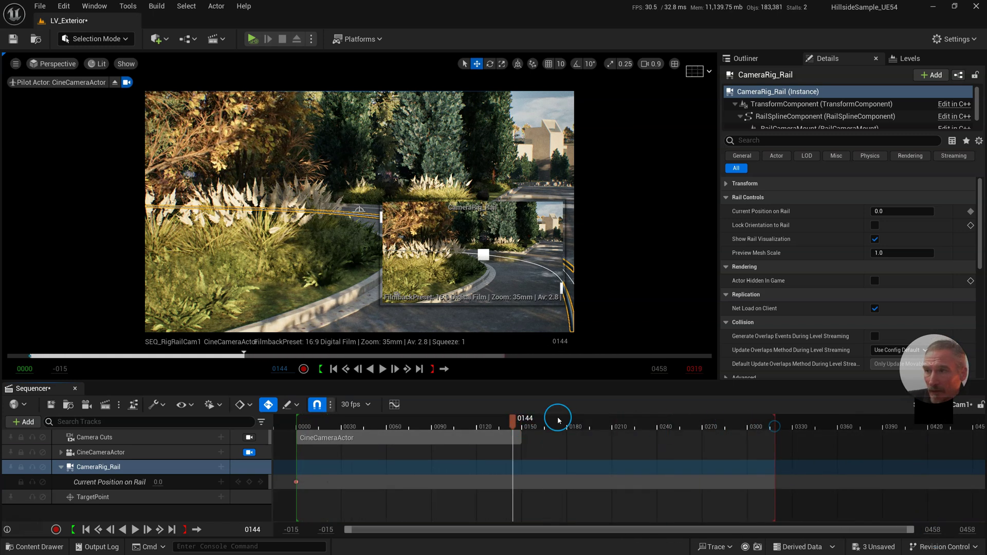
drag(520, 441, 876, 450)
Keyframe the rail's Current Position on Rail at 1.0 on frame 312
drag(511, 427, 767, 428)
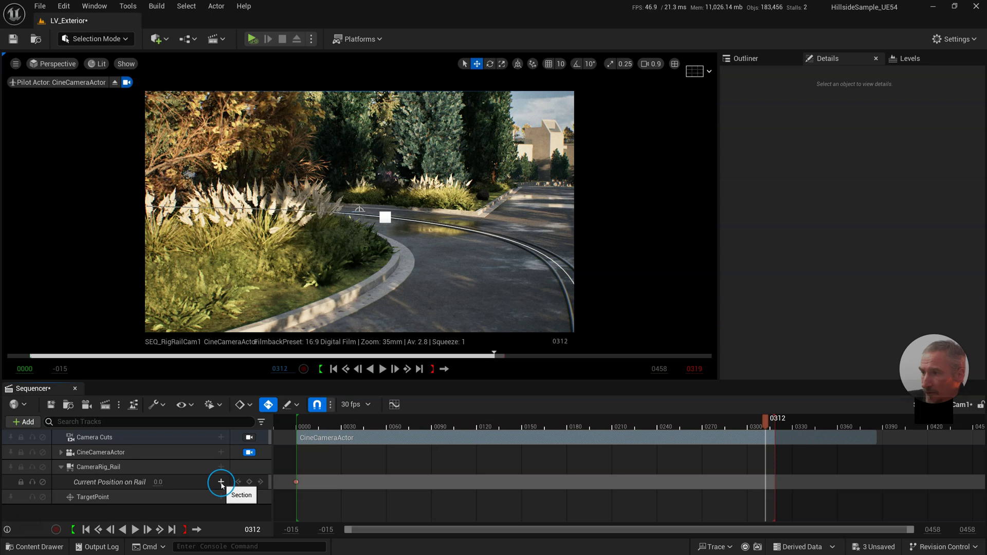
drag(157, 483, 159, 482)
drag(220, 485, 360, 479)
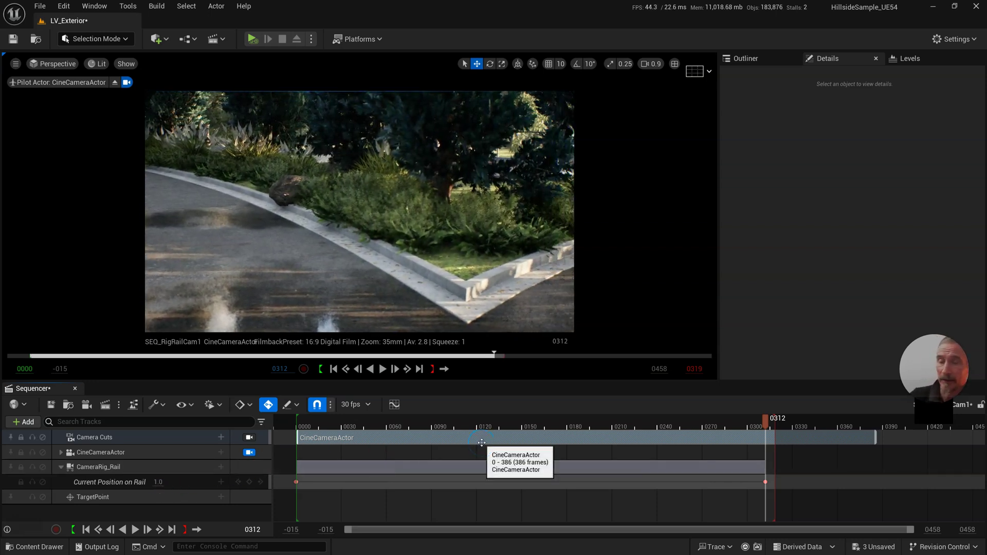
Scrub the sequence from frame 312 back to its start to review the camera's travel
click(771, 424)
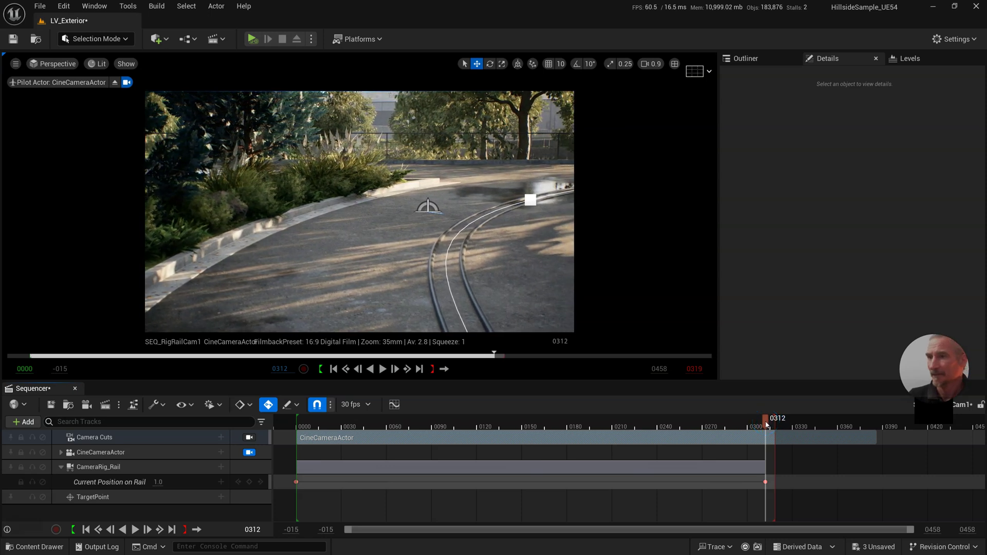
drag(754, 423, 301, 437)
click(426, 407)
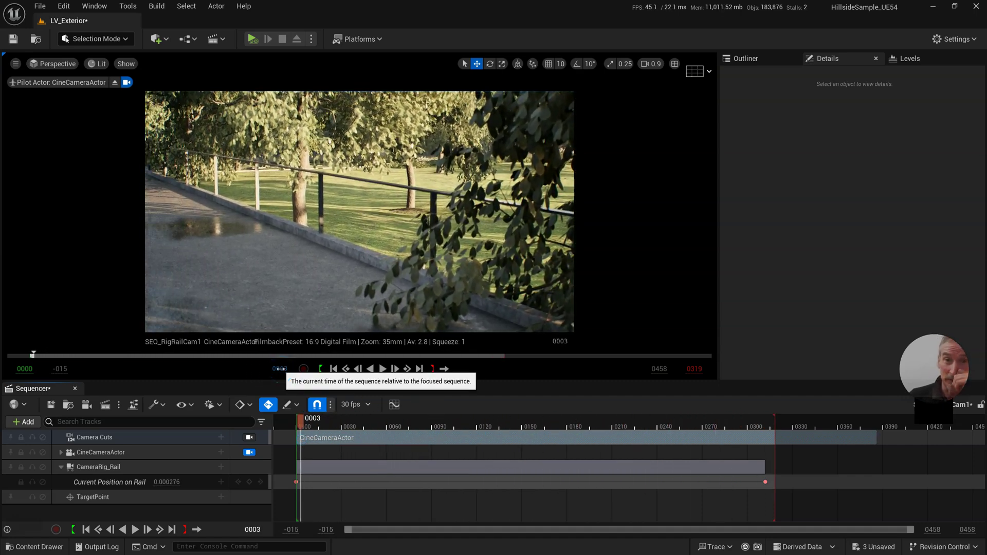
Set the cine camera's Look at Tracking Interp Speed to 0.1
click(112, 453)
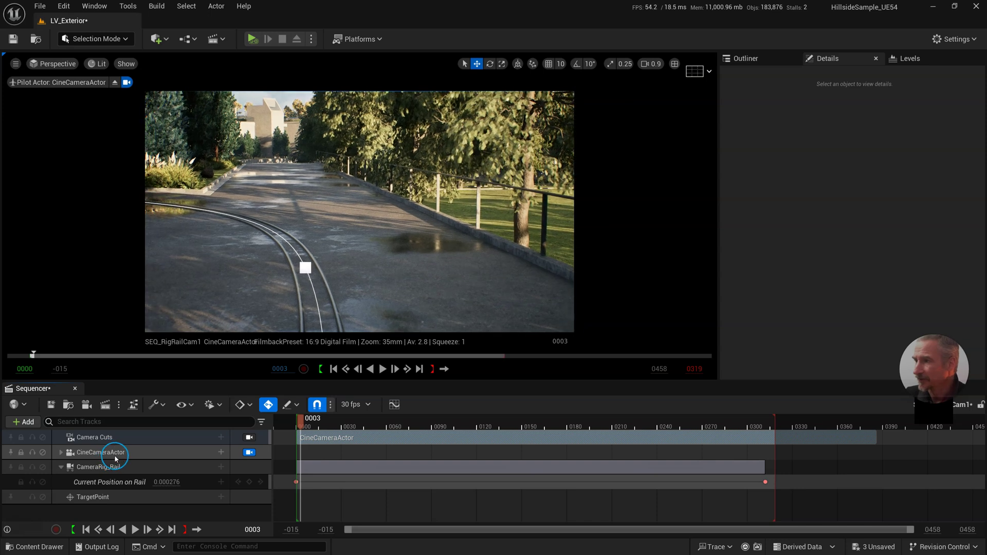
click(114, 456)
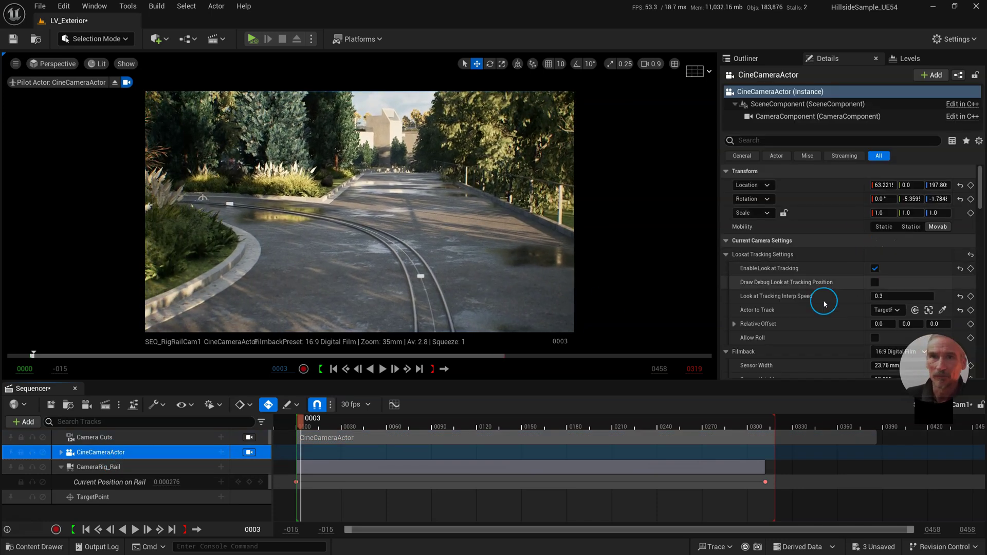
click(886, 296)
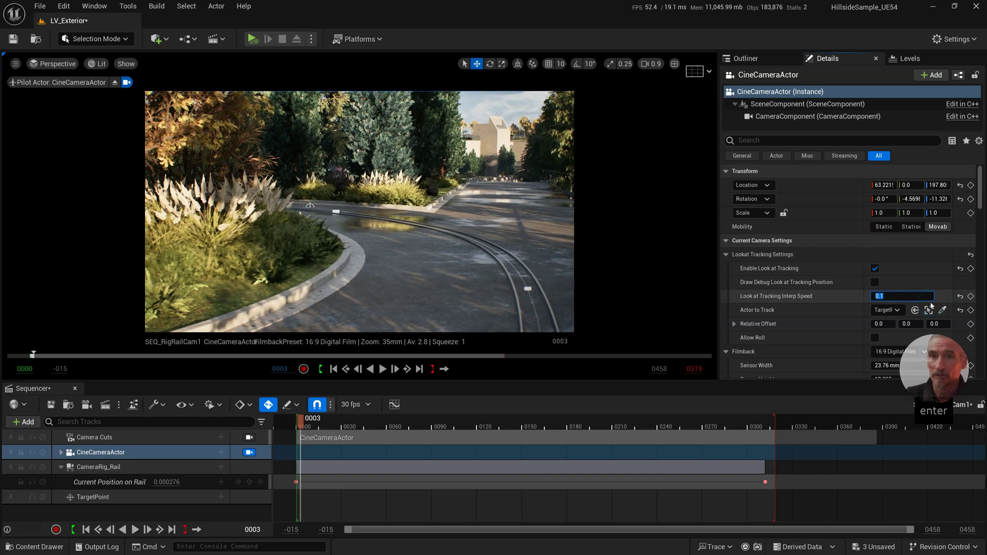
Play the sequence repeatedly from near its start to check how the camera tracks the target along the rail
drag(313, 419, 388, 420)
key(space)
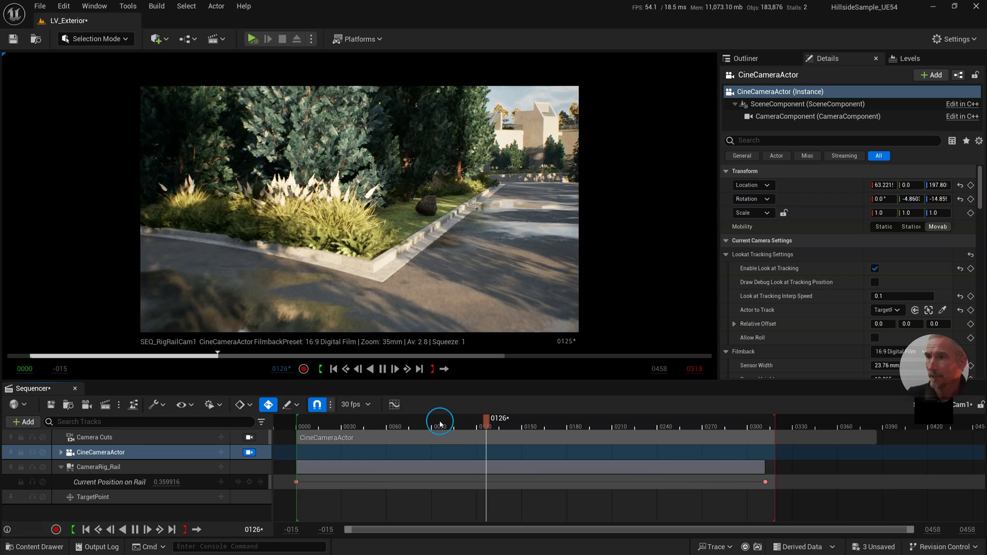
key(space)
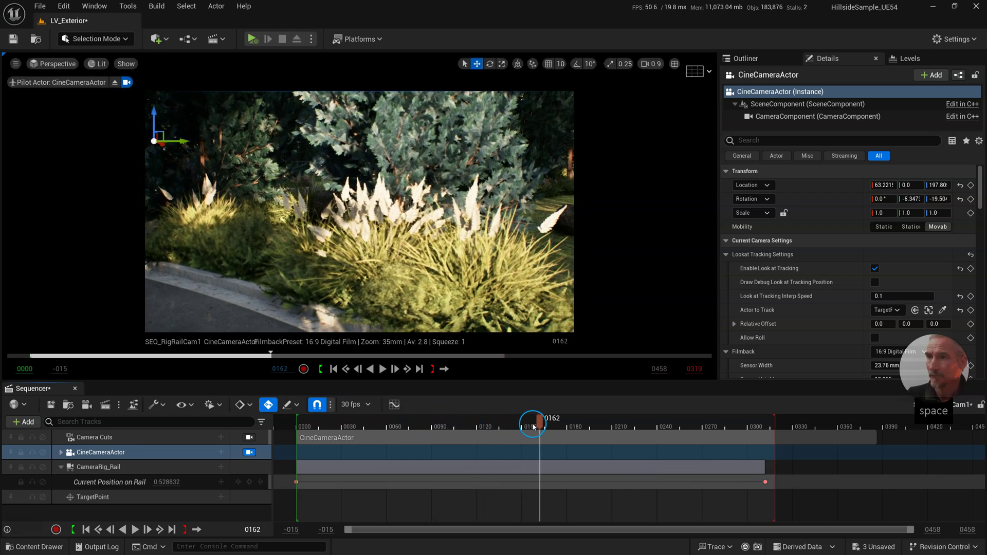
click(904, 295)
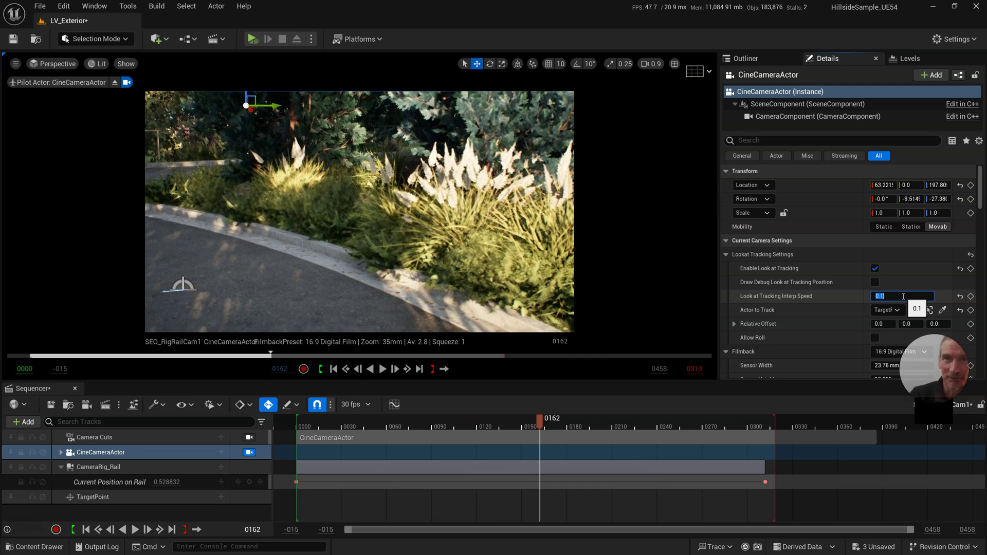
click(618, 381)
drag(542, 425, 342, 427)
key(space)
key(space)
key(space)
Add a Transform track to the target point and keyframe its transform at frame 0
click(83, 497)
click(221, 496)
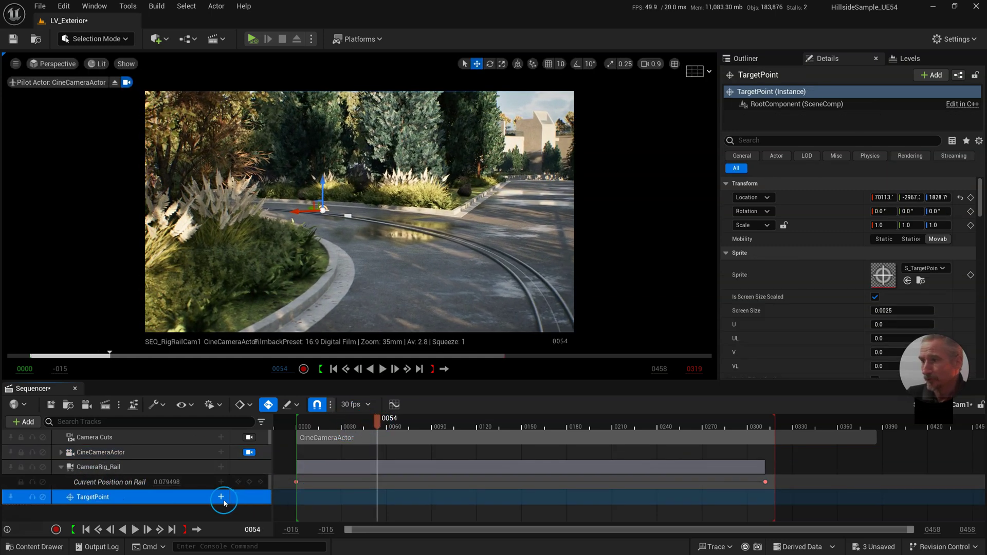
click(251, 416)
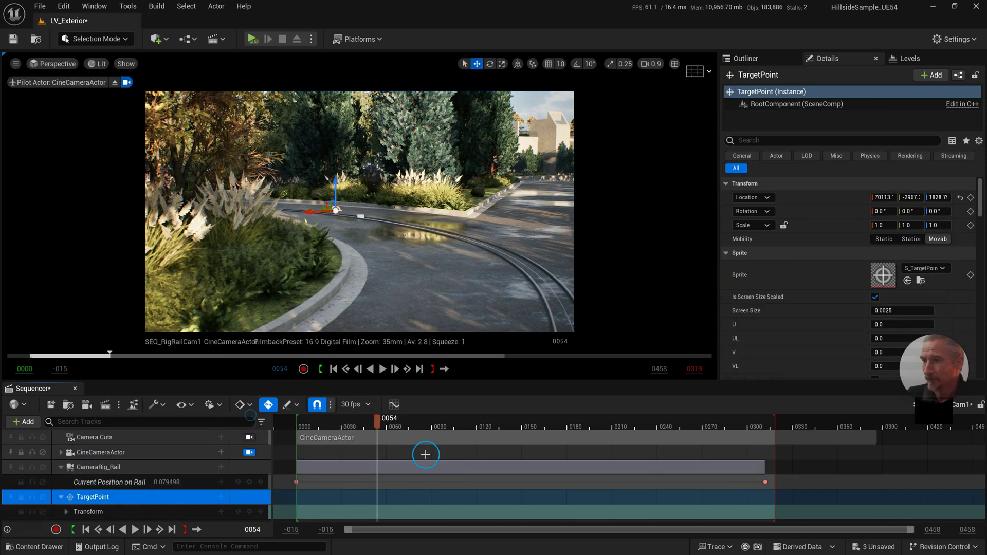
click(299, 426)
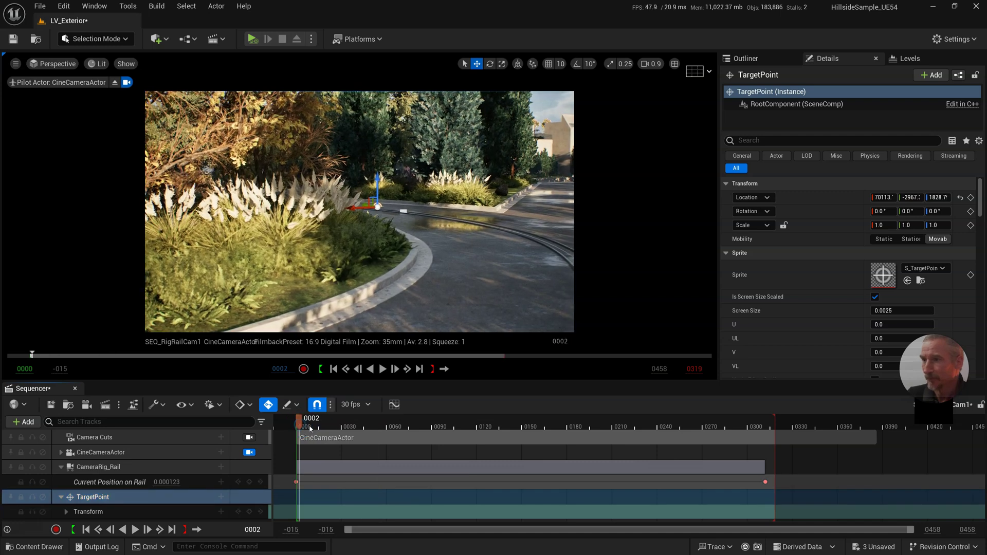
From an overhead view, keyframe the target point further along the path at about frame 108 and at frame 192, and play the result through the camera
drag(300, 422, 762, 424)
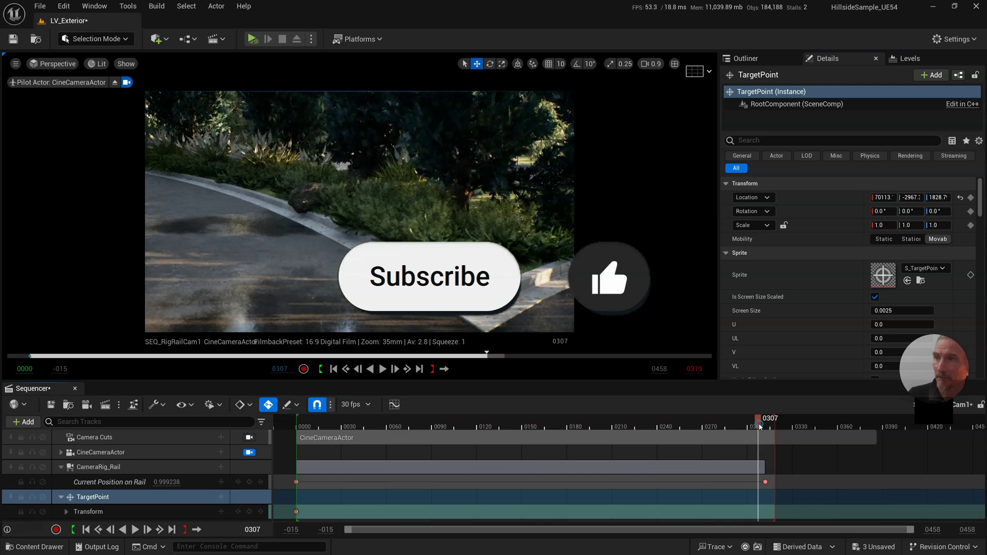
click(249, 452)
key(e)
right_drag(531, 347, 606, 364)
drag(306, 425, 585, 436)
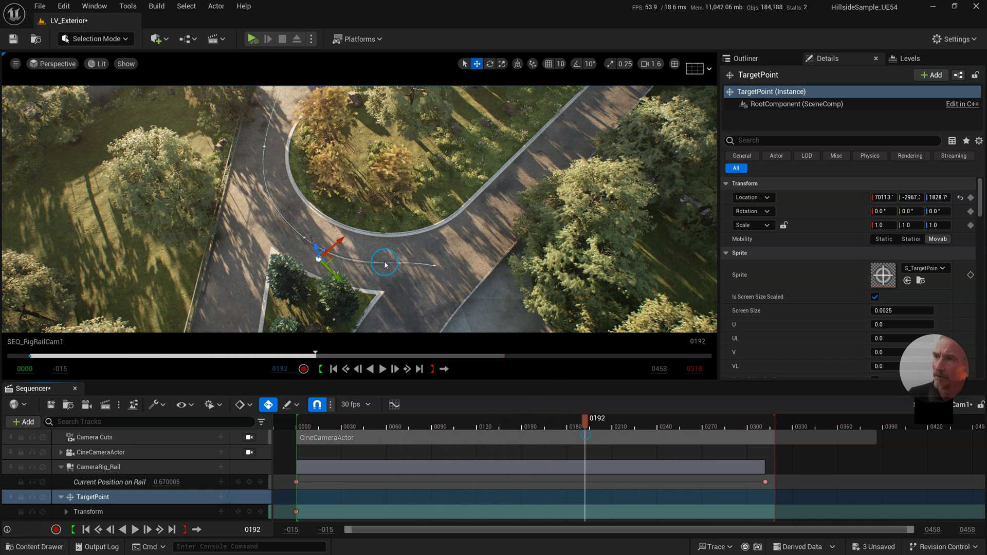
drag(422, 251, 424, 253)
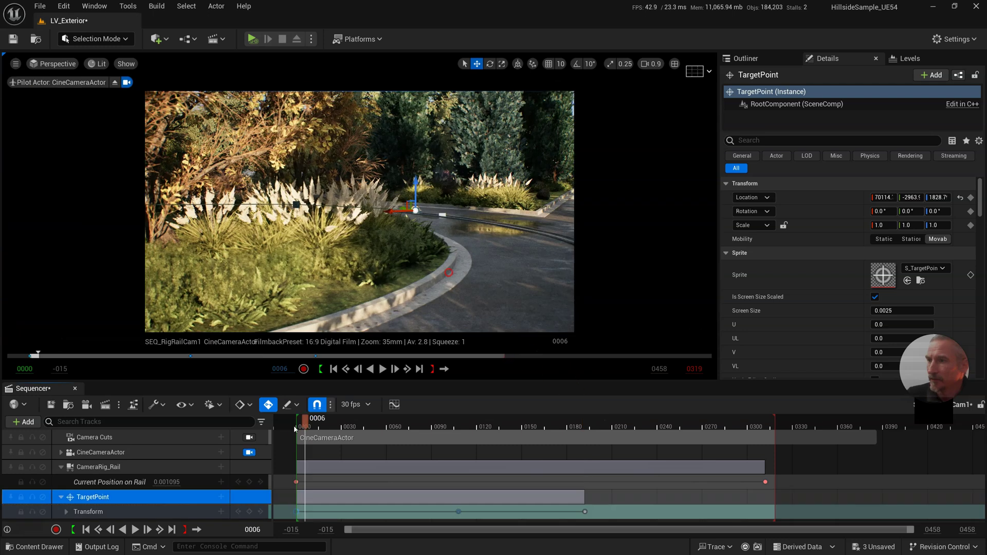
key(space)
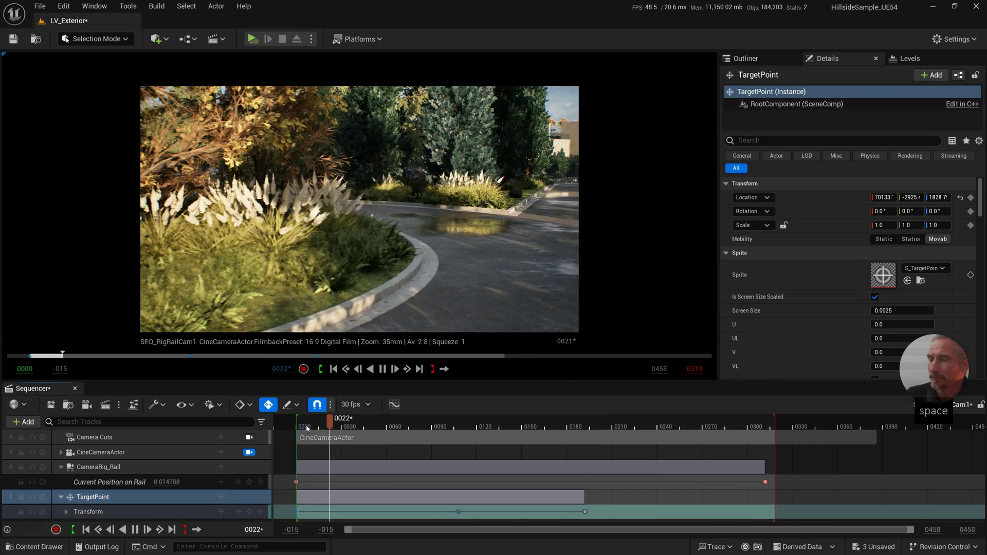